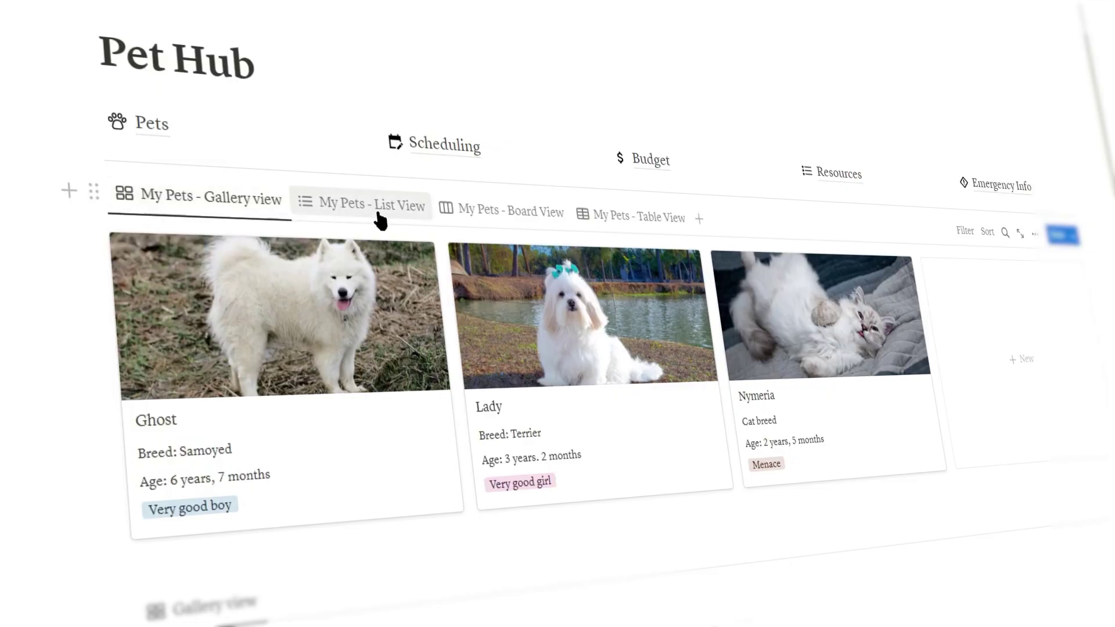
# - Switch the Pet Hub pets through List, Board and Table views, then scroll down
pyautogui.click(378, 218)
pyautogui.click(470, 214)
pyautogui.click(639, 203)
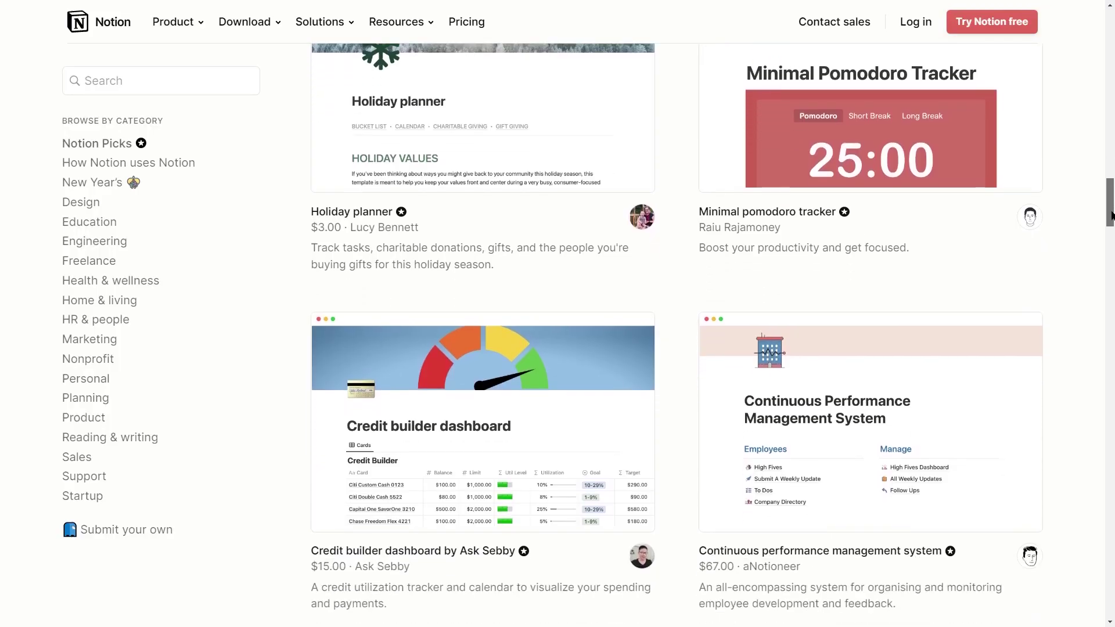
pyautogui.scroll(-3, 1109, 244)
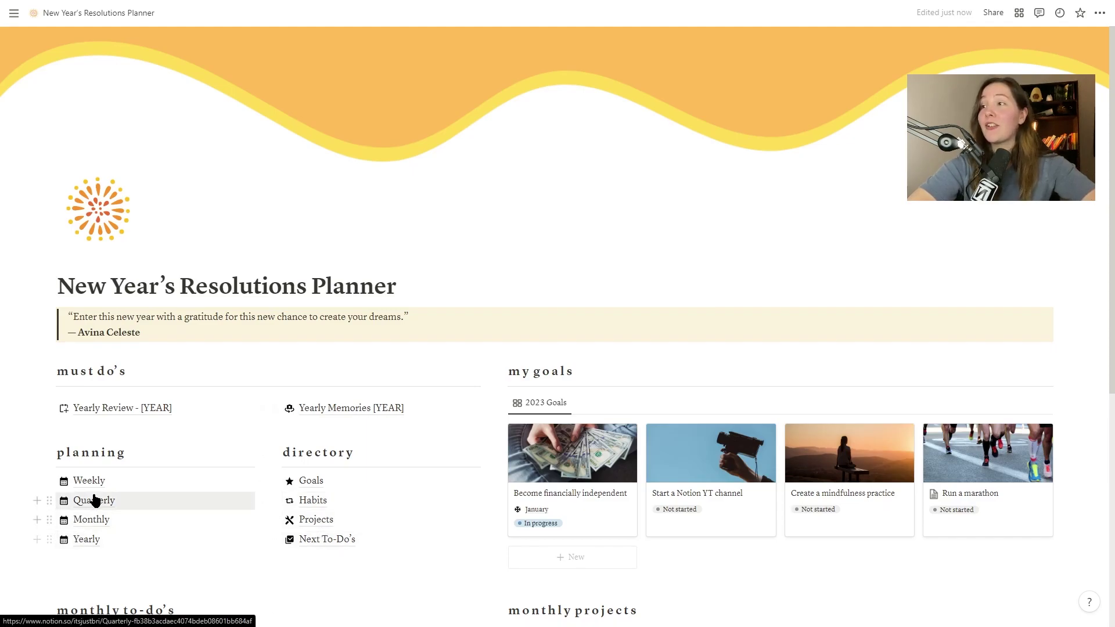
pyautogui.scroll(-1, 329, 543)
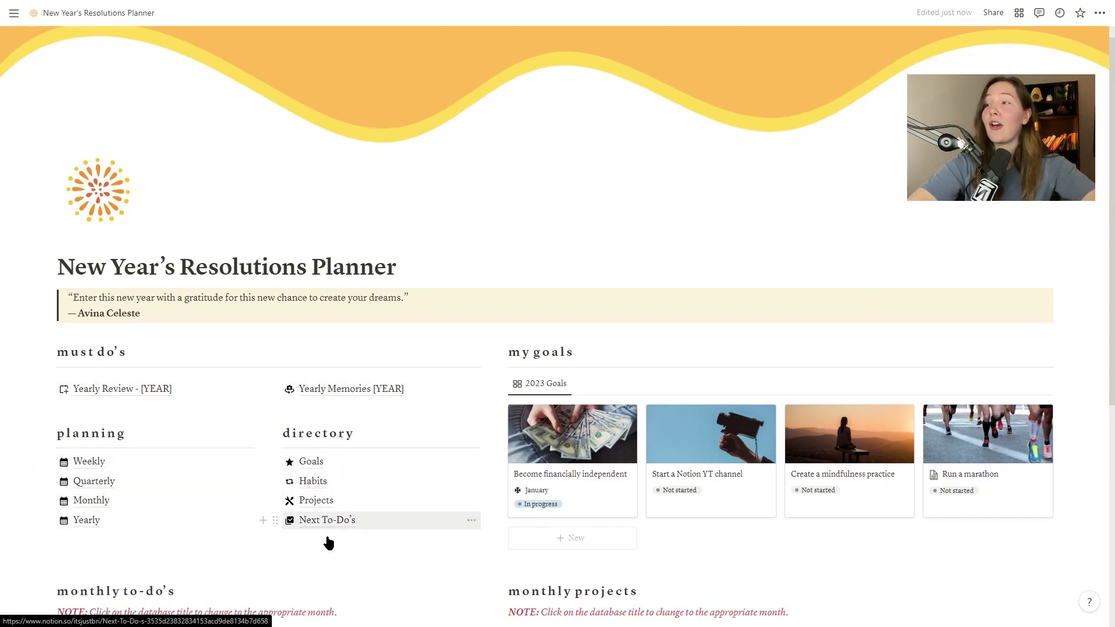
pyautogui.scroll(-1, 329, 543)
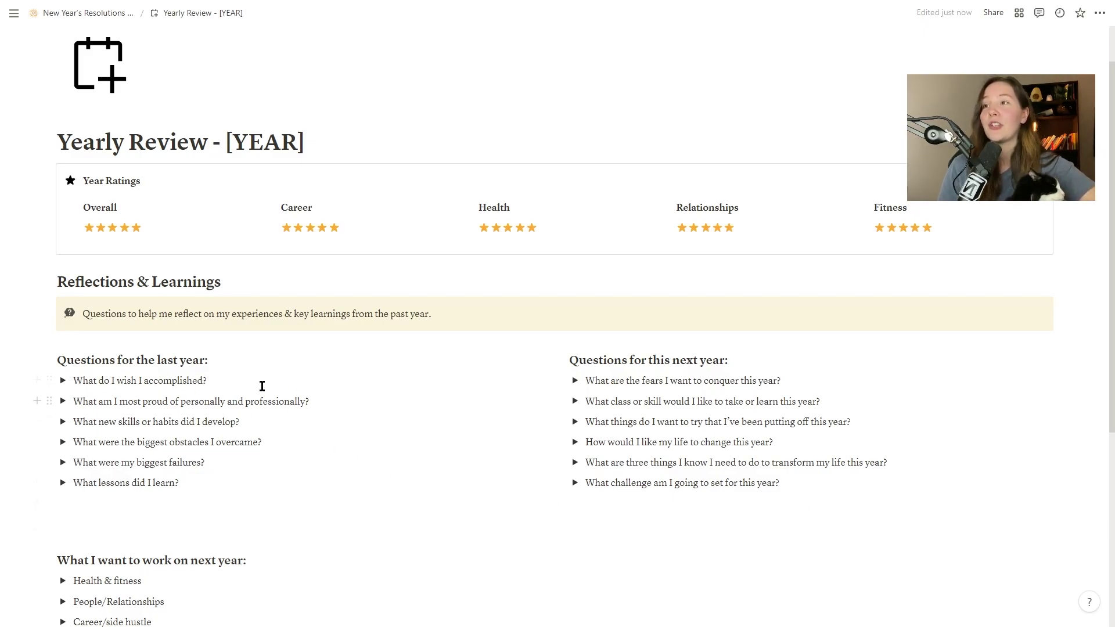
# - Highlight the fears-to-conquer and how-life-should-change questions, then scroll to the next-year toggles
pyautogui.moveTo(586, 381); pyautogui.dragTo(786, 380)
pyautogui.moveTo(584, 442); pyautogui.dragTo(714, 460)
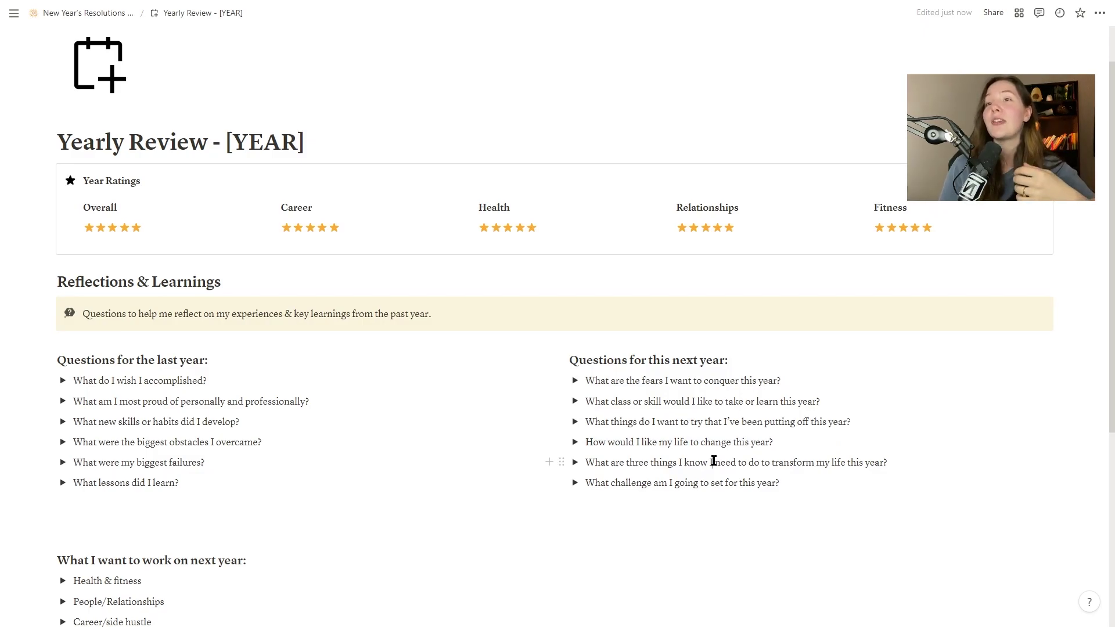
pyautogui.scroll(-3, 418, 386)
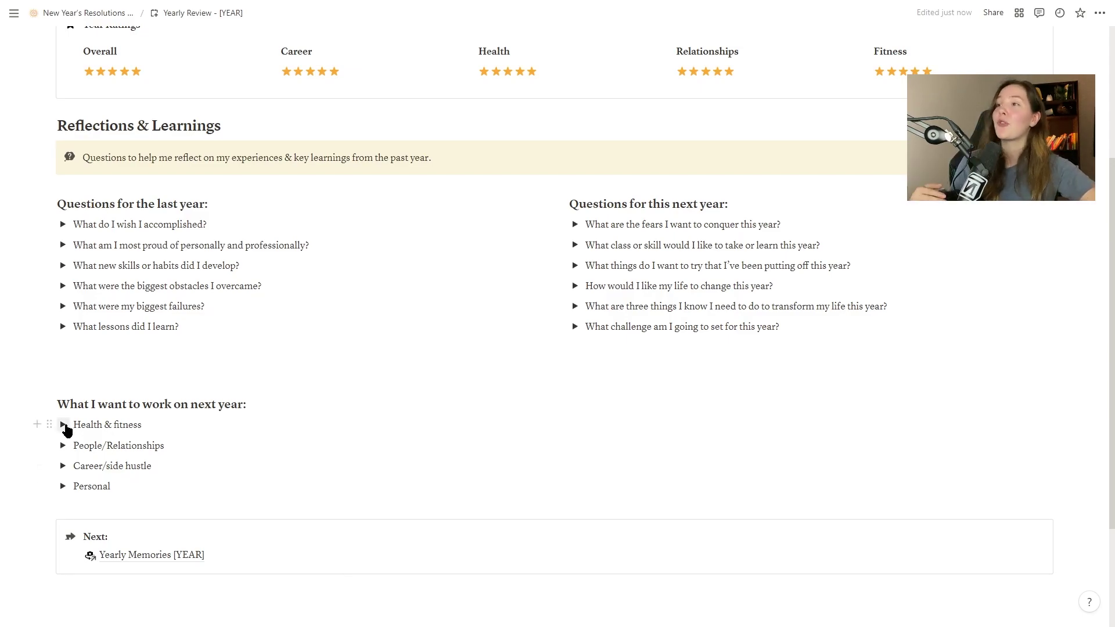
# - Expand the Health & fitness toggle and add the bullet 'Be more consistent in the gym'
pyautogui.click(63, 425)
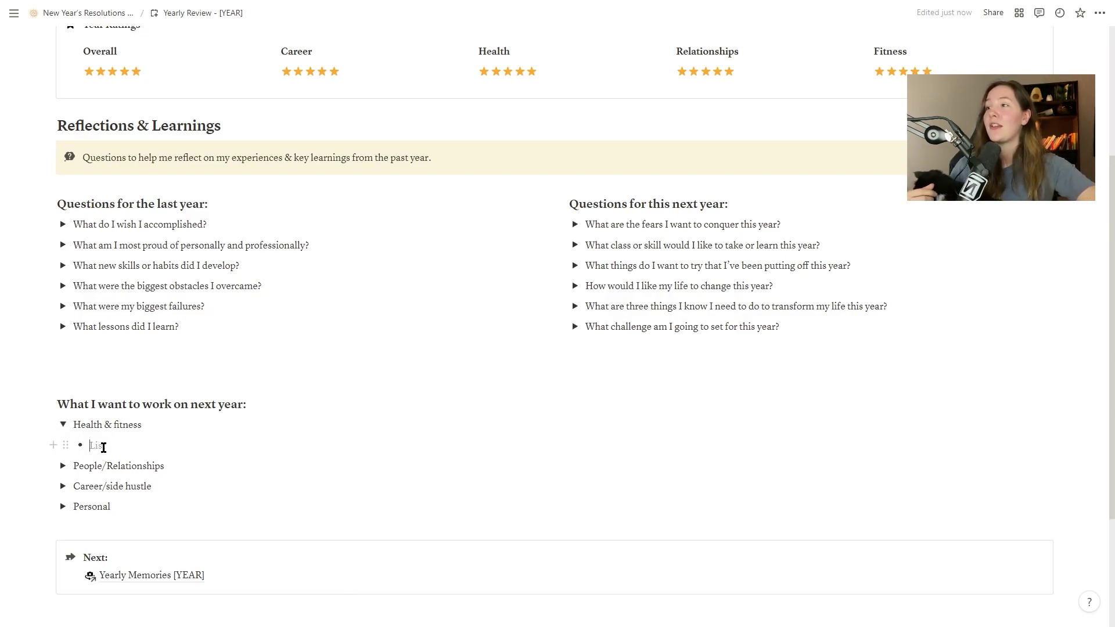
pyautogui.write('Be more')
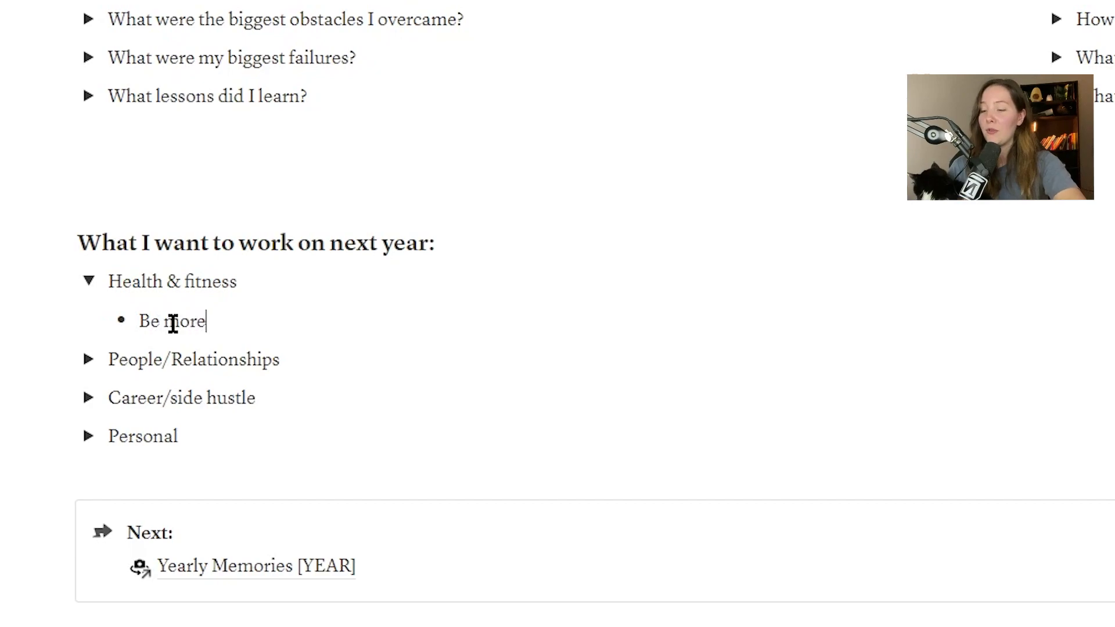
pyautogui.write(' consist')
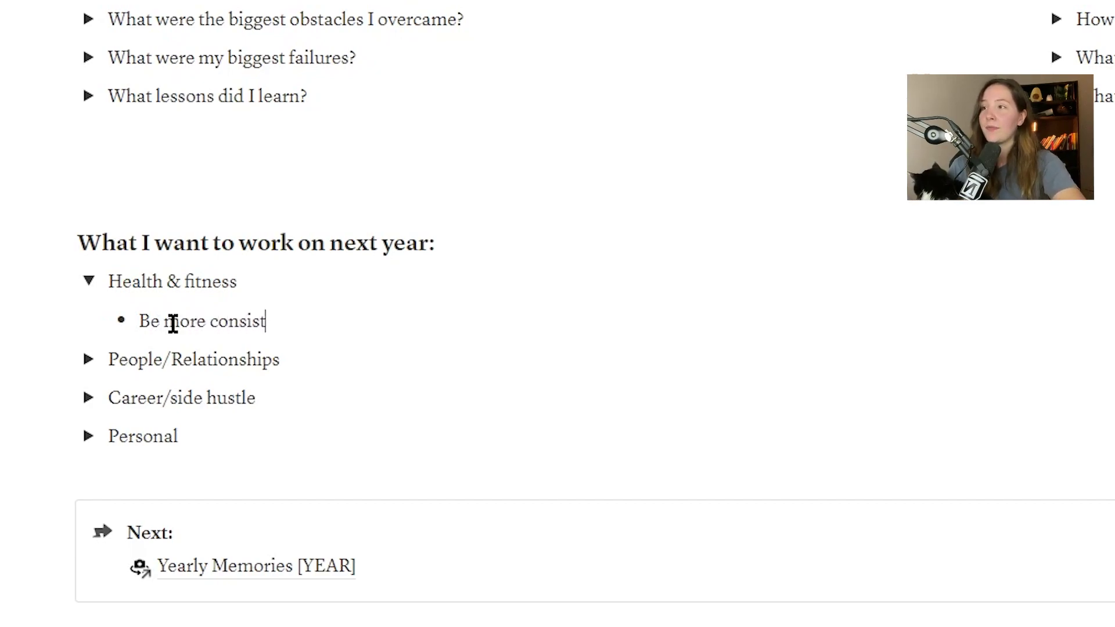
pyautogui.write('ent in the g')
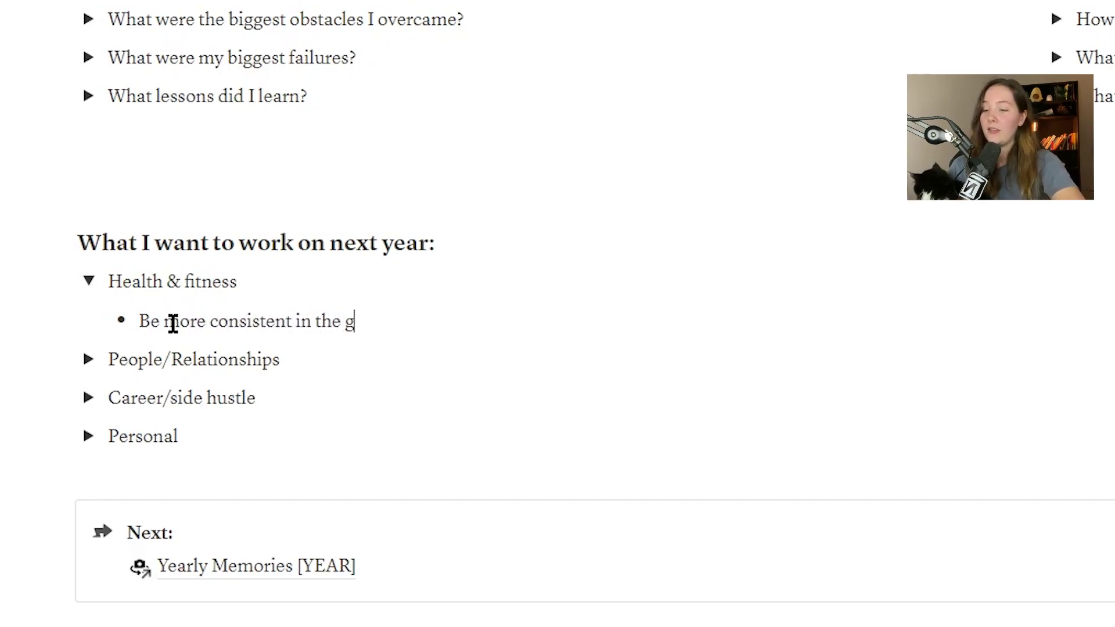
pyautogui.write('ym')
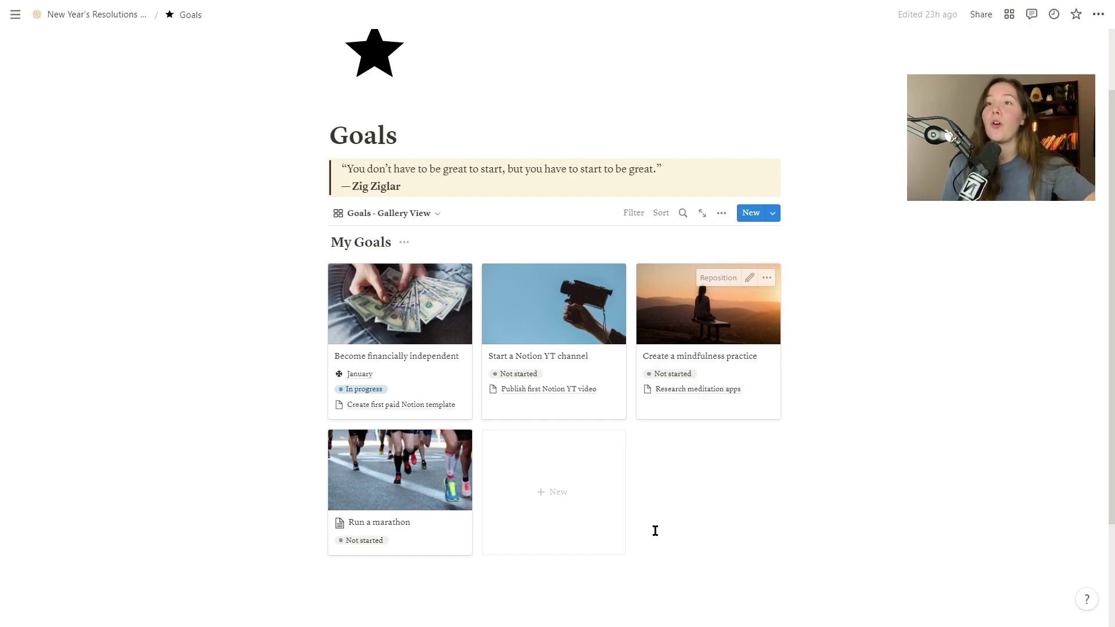
# - Scroll down the Goals page through the four My Goals cards
pyautogui.scroll(-1, 1052, 211)
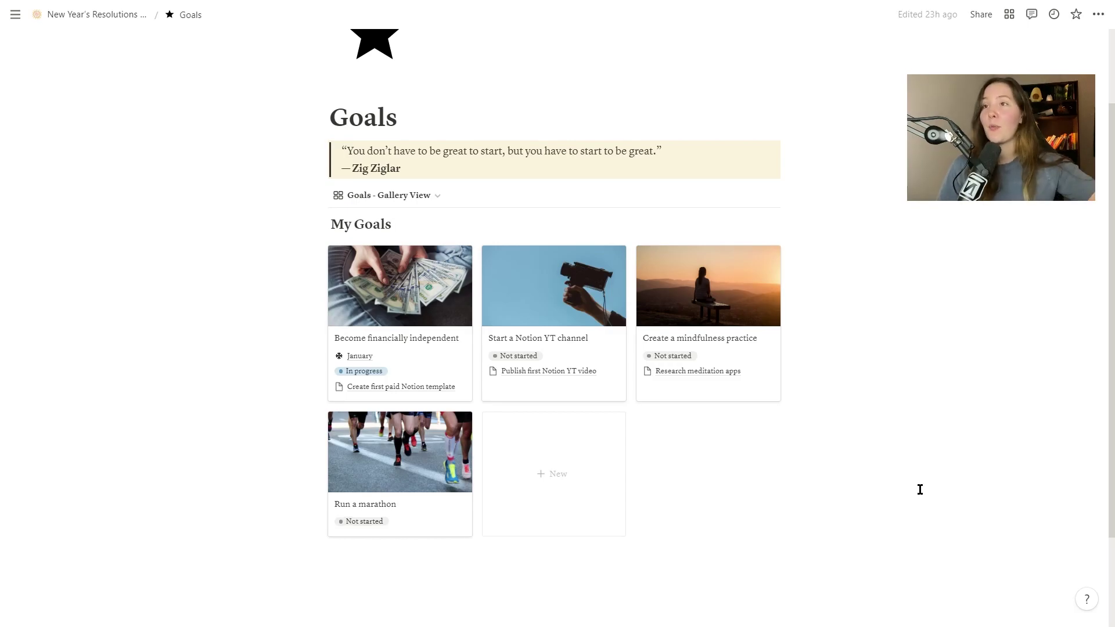
# - Fill the Run a marathon goal from the Goal Plan Template and view it full-page
pyautogui.click(406, 459)
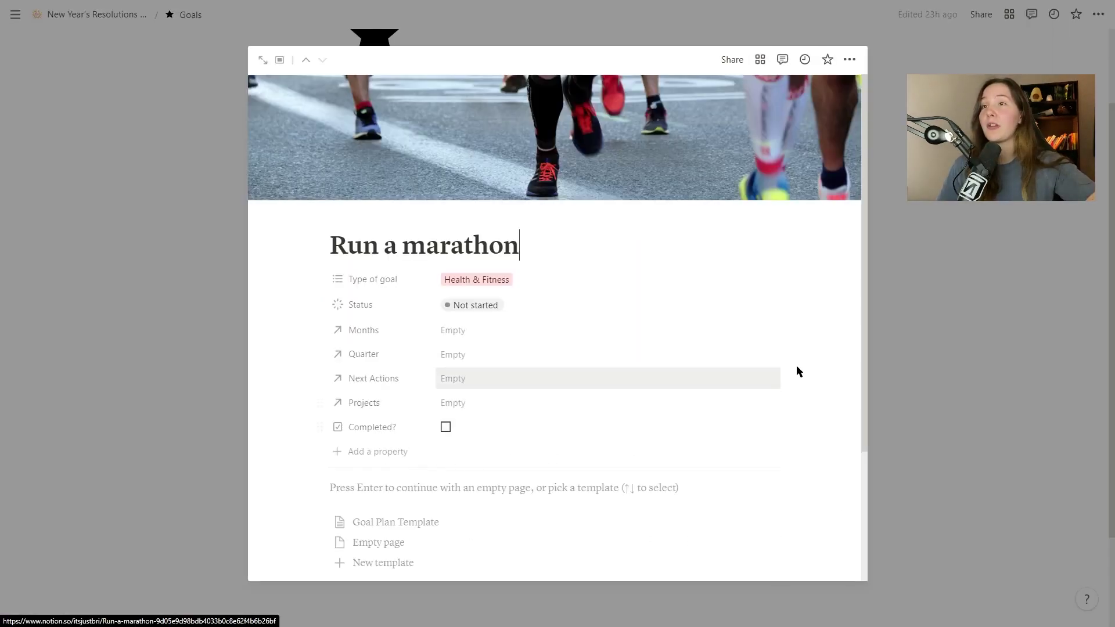
pyautogui.scroll(-3, 864, 372)
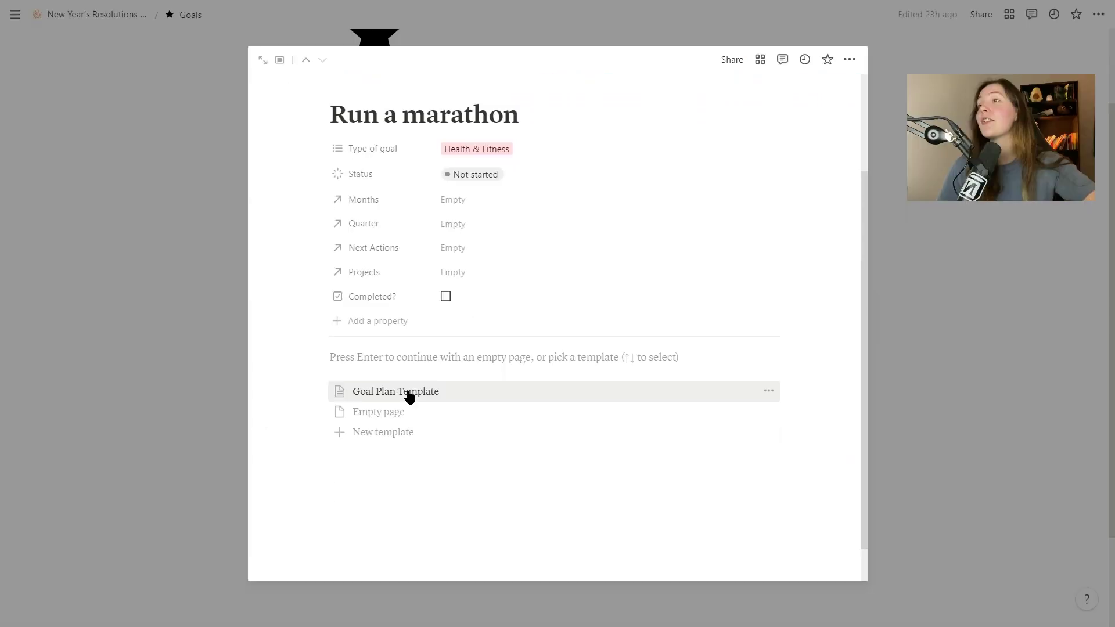
pyautogui.click(327, 379)
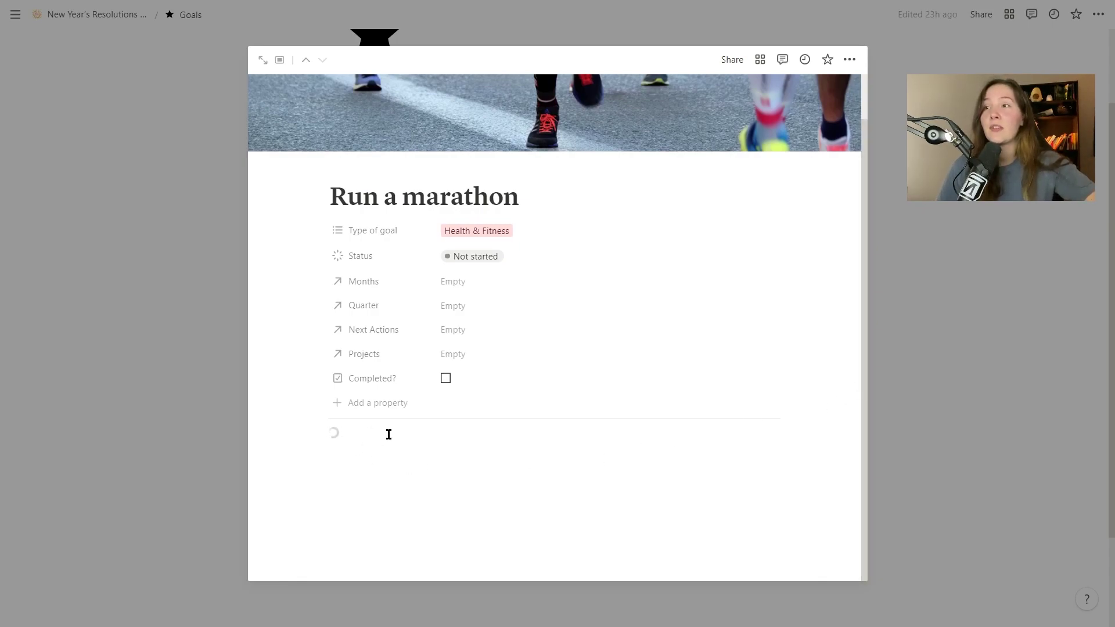
pyautogui.moveTo(864, 347); pyautogui.dragTo(866, 515)
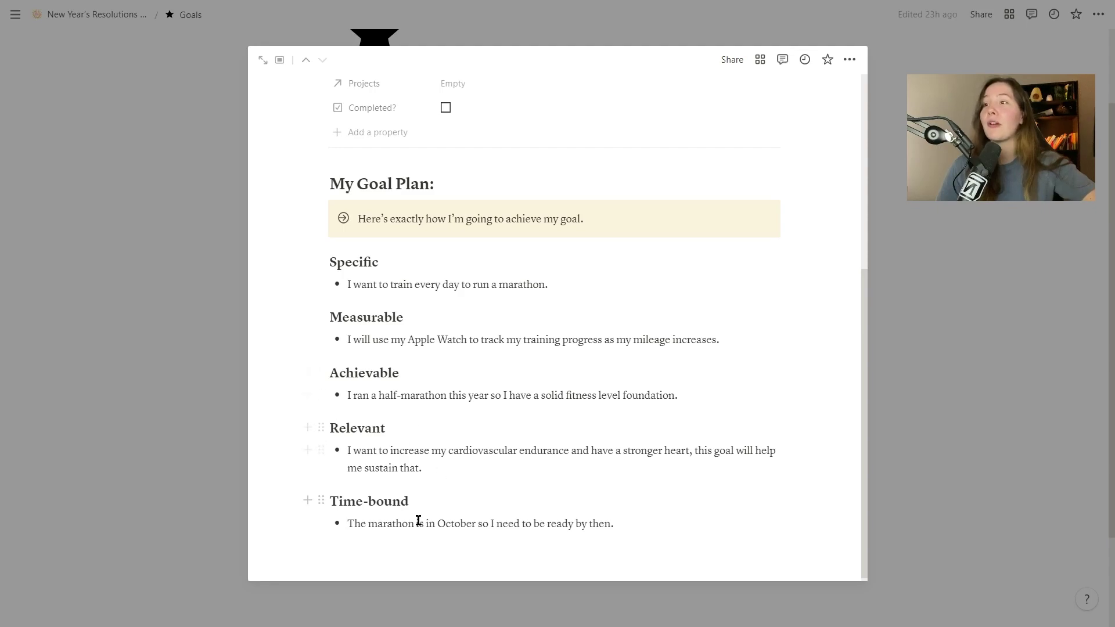
pyautogui.click(262, 60)
pyautogui.moveTo(1112, 363); pyautogui.dragTo(1056, 566)
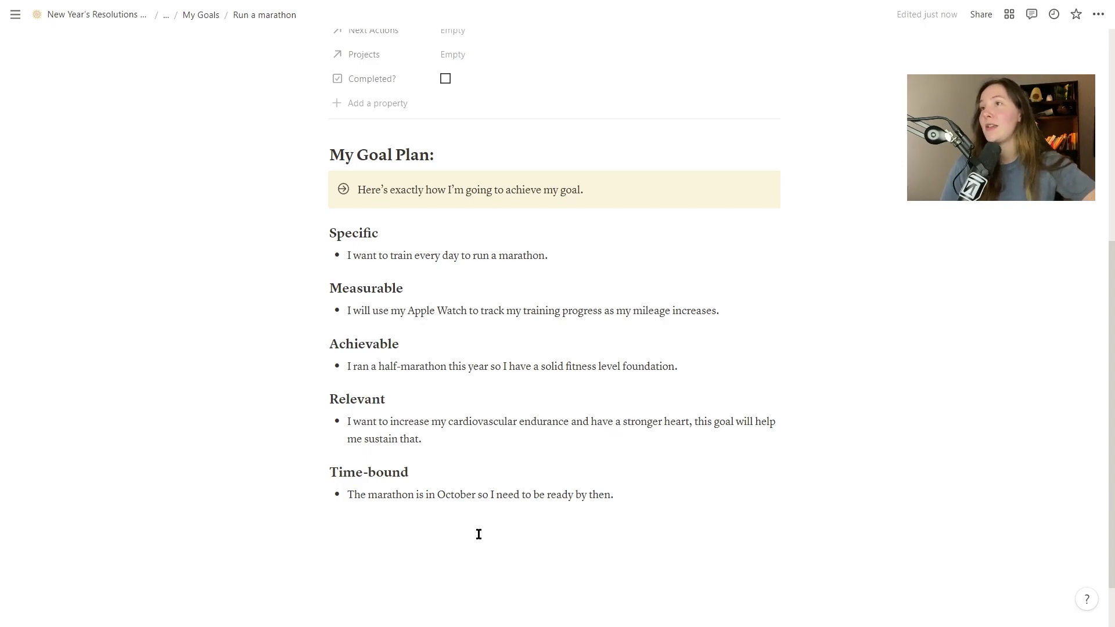
# - Go back to the Goals page and open the Become financially independent goal
pyautogui.scroll(1, 818, 570)
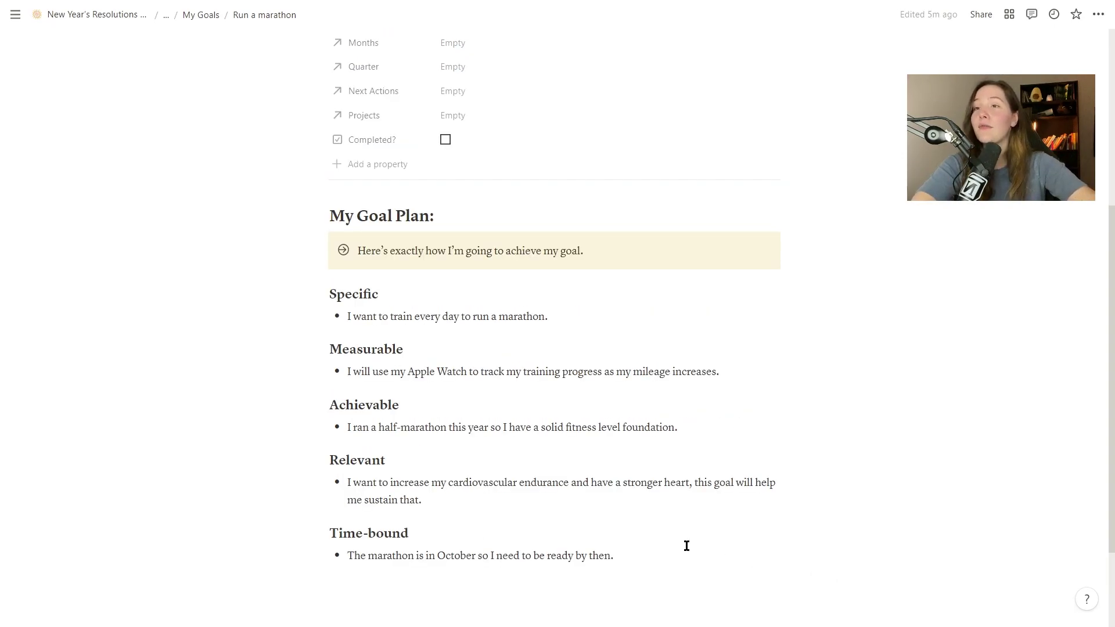
pyautogui.click(166, 21)
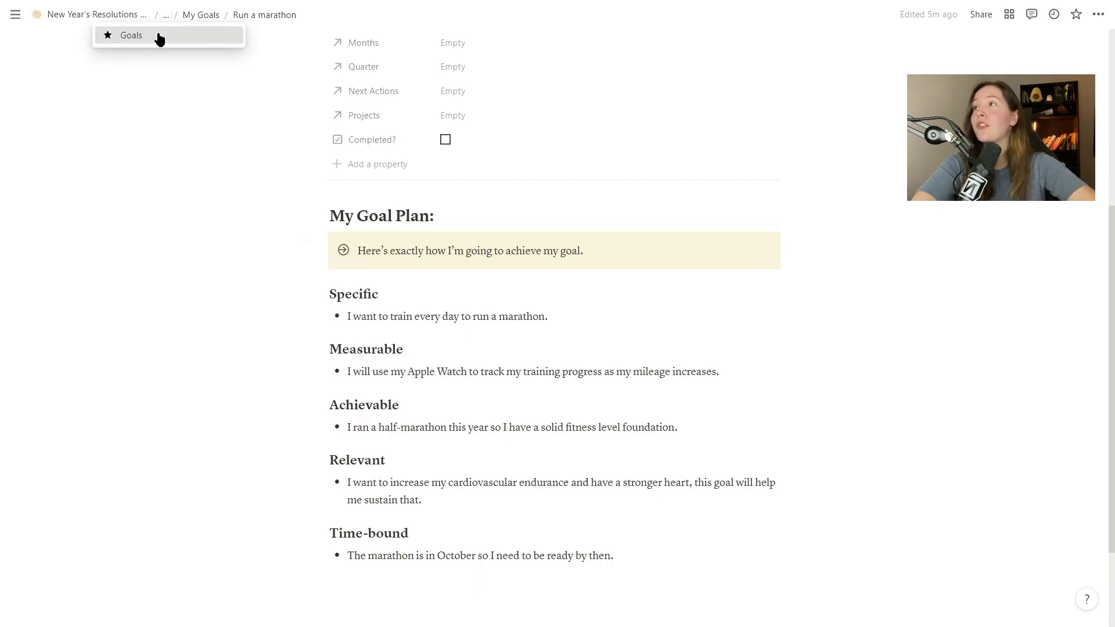
pyautogui.click(157, 38)
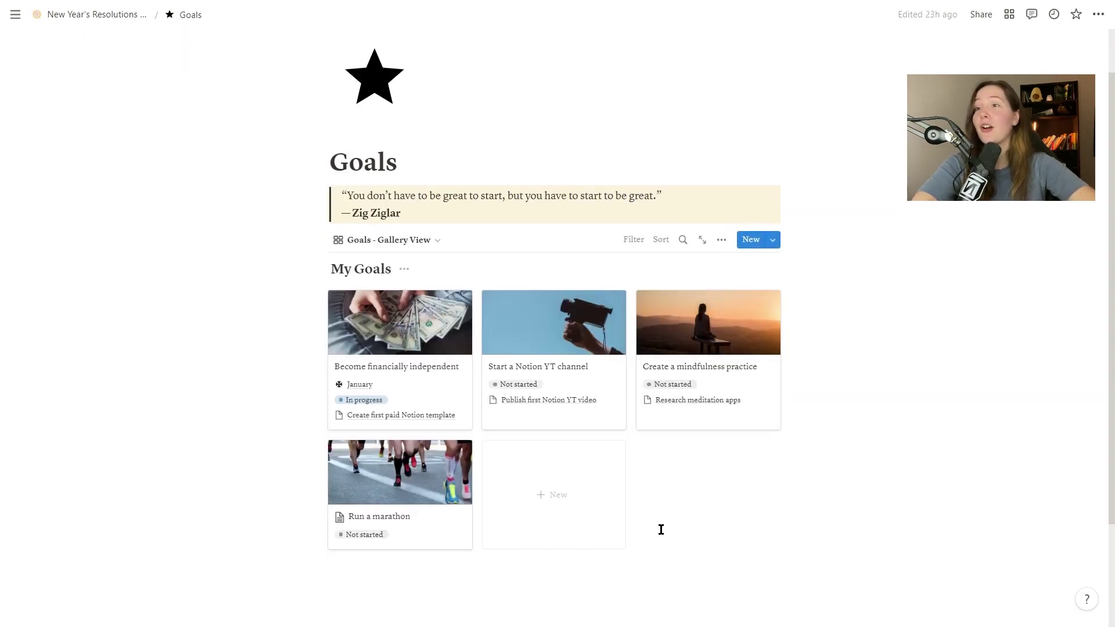
pyautogui.click(401, 349)
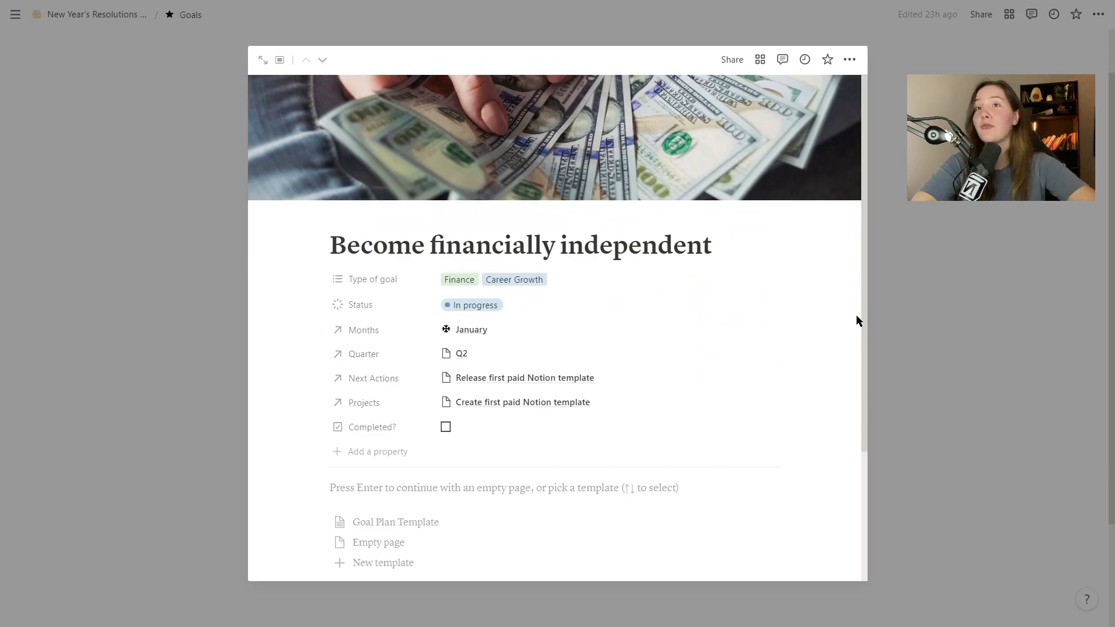
pyautogui.scroll(-2, 859, 331)
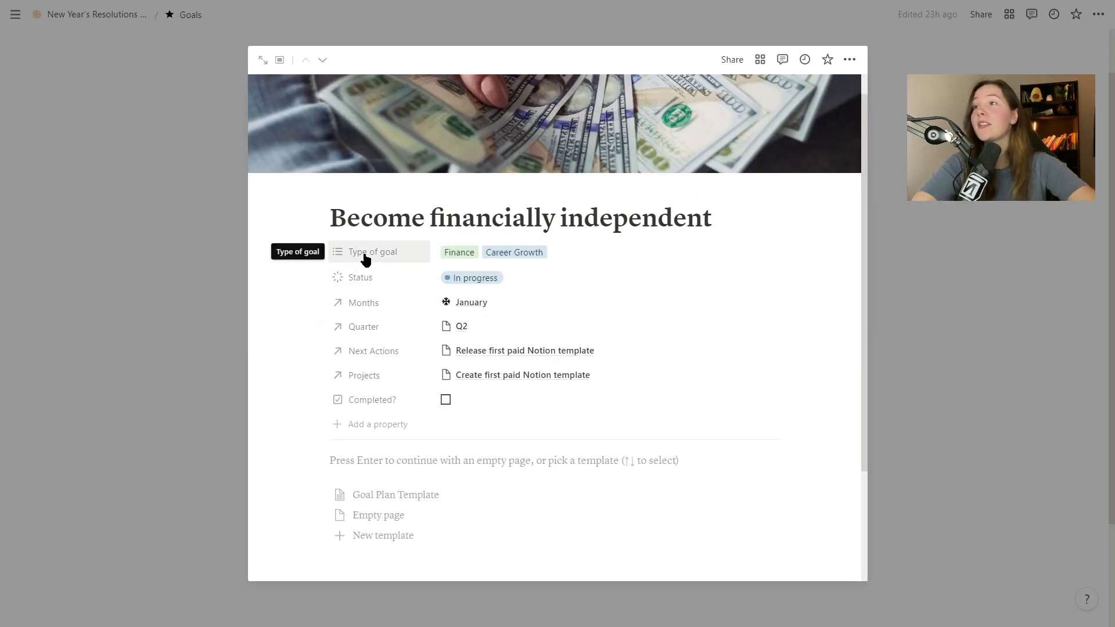
# - Inspect the Type of goal tags and Status values, keeping status In progress
pyautogui.click(387, 258)
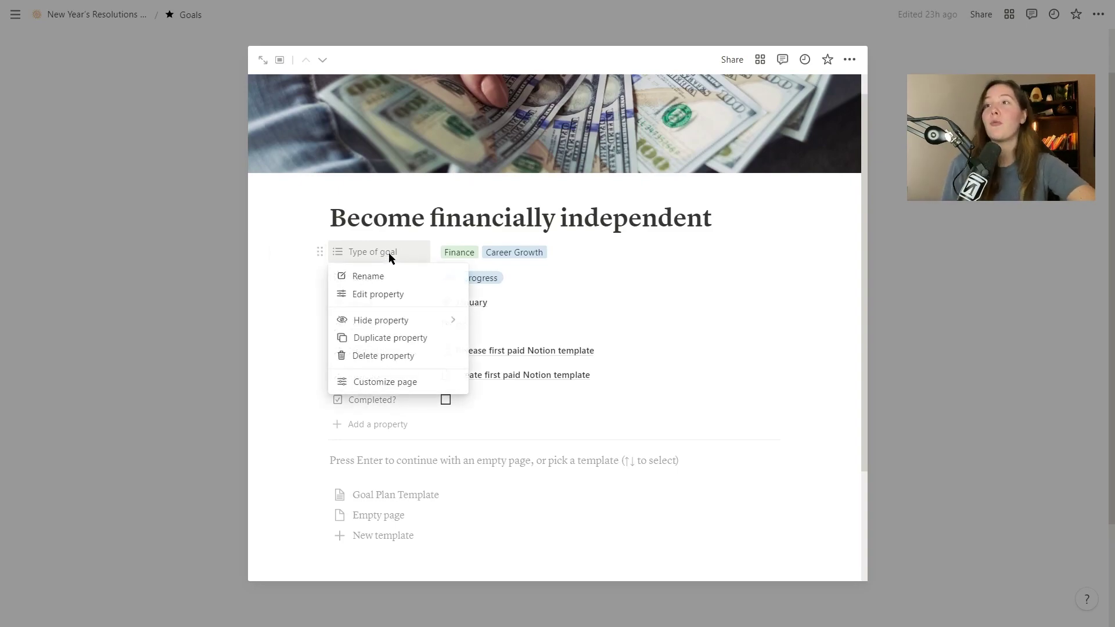
pyautogui.click(515, 256)
pyautogui.click(471, 259)
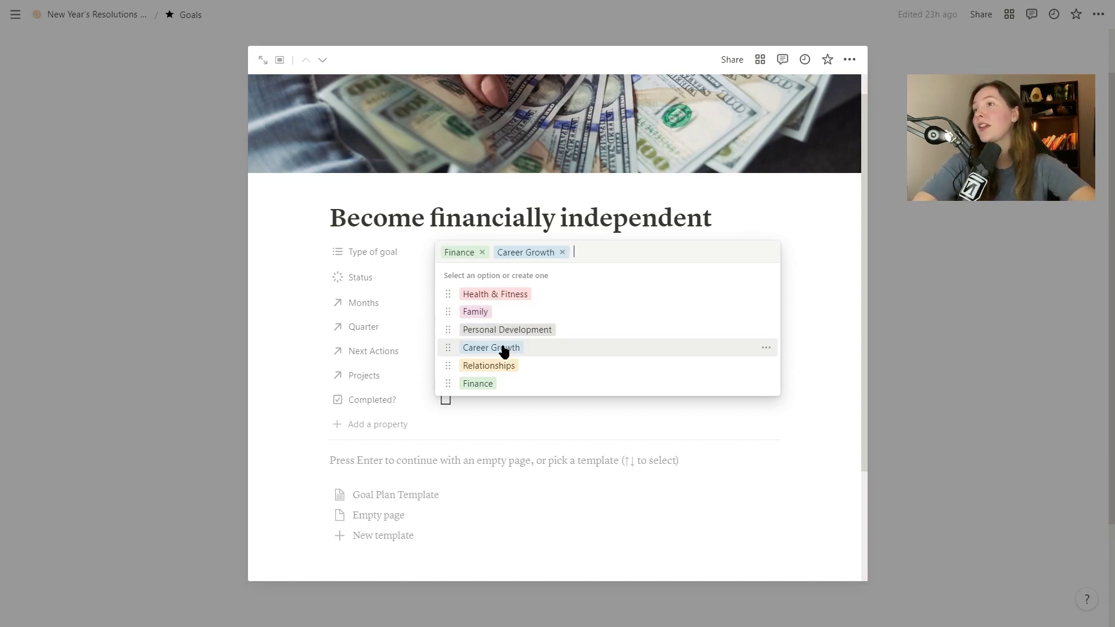
pyautogui.click(824, 315)
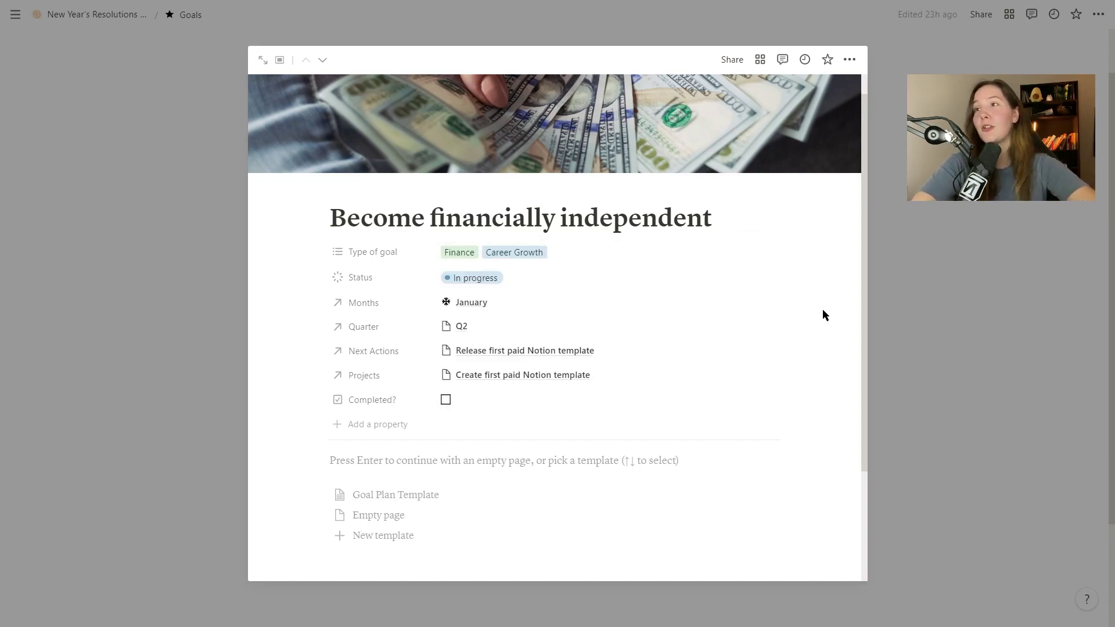
pyautogui.click(376, 283)
pyautogui.click(484, 280)
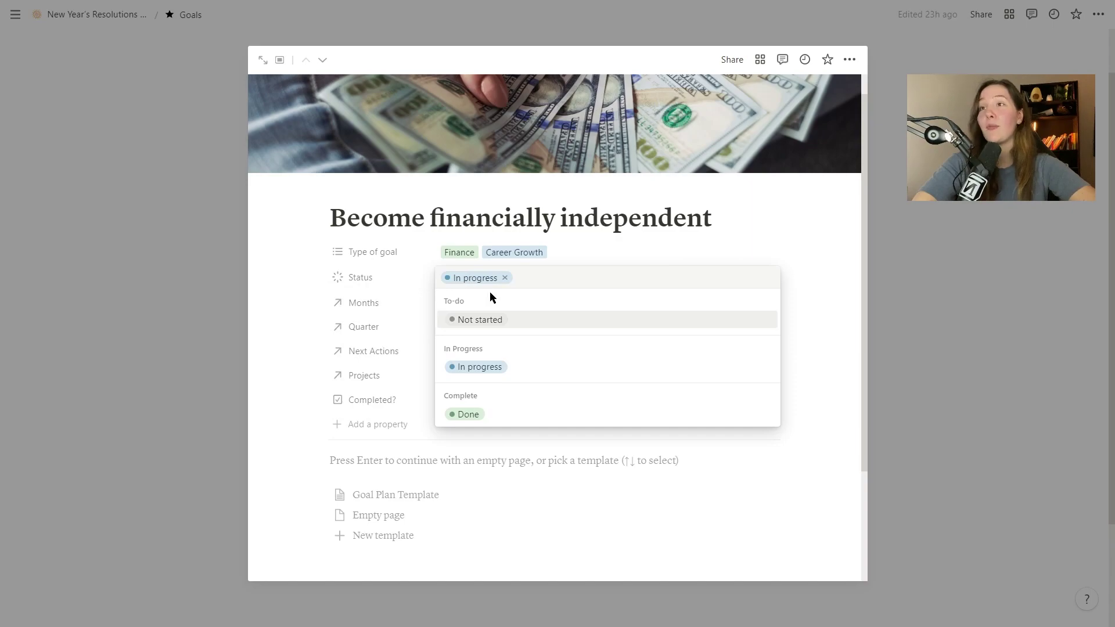
pyautogui.click(754, 253)
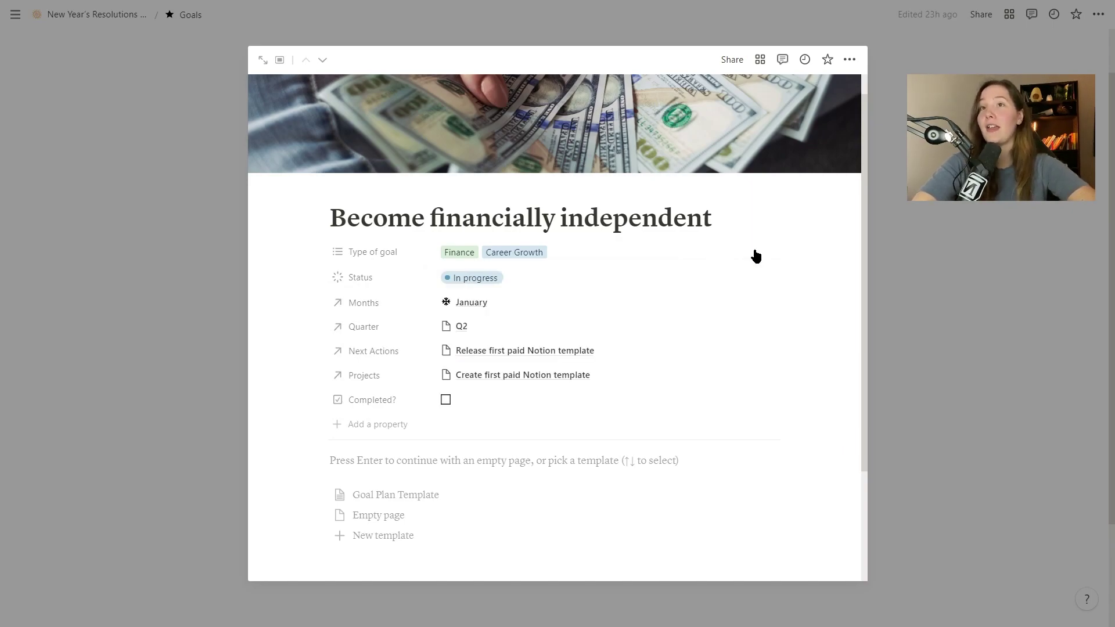
# - Close the goal preview to return to the planner dashboard
pyautogui.scroll(-1, 865, 270)
pyautogui.scroll(1, 866, 275)
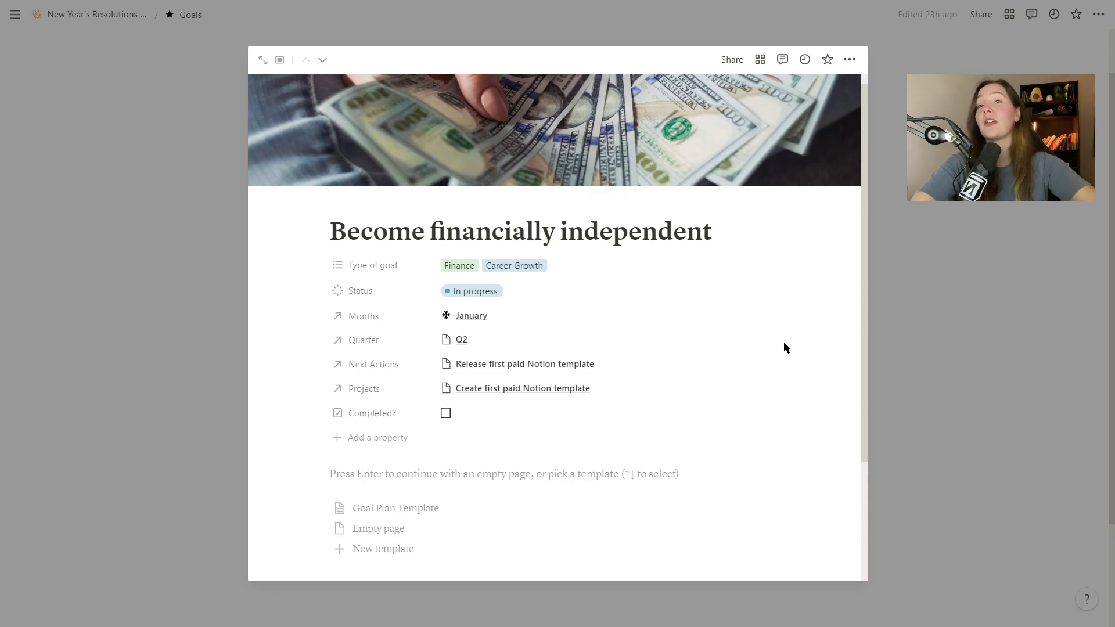
pyautogui.moveTo(862, 368); pyautogui.dragTo(926, 358)
pyautogui.click(934, 363)
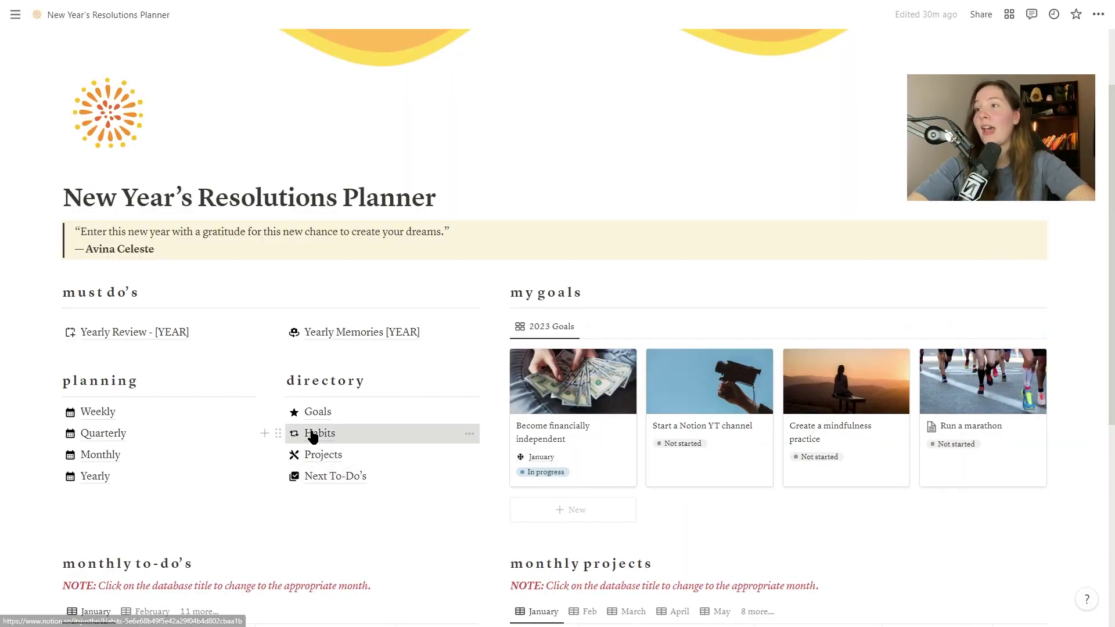
# - In Habits, tick Monday's Run, Walk, Write, Tuesday's Walk, Write, and Wednesday's habits
pyautogui.click(313, 435)
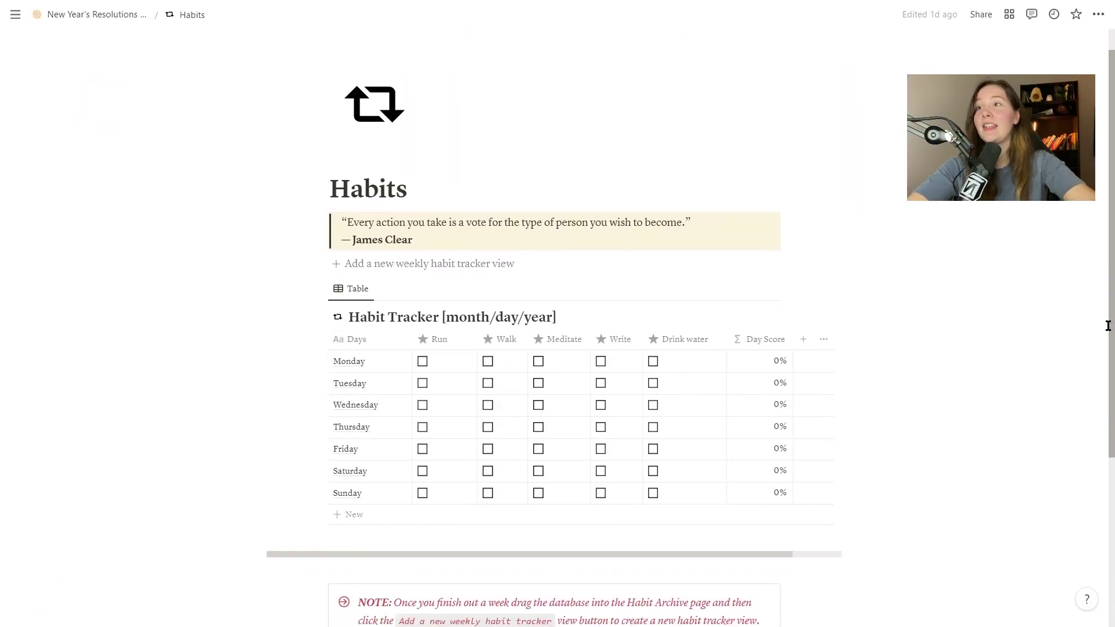
pyautogui.scroll(-1, 1108, 326)
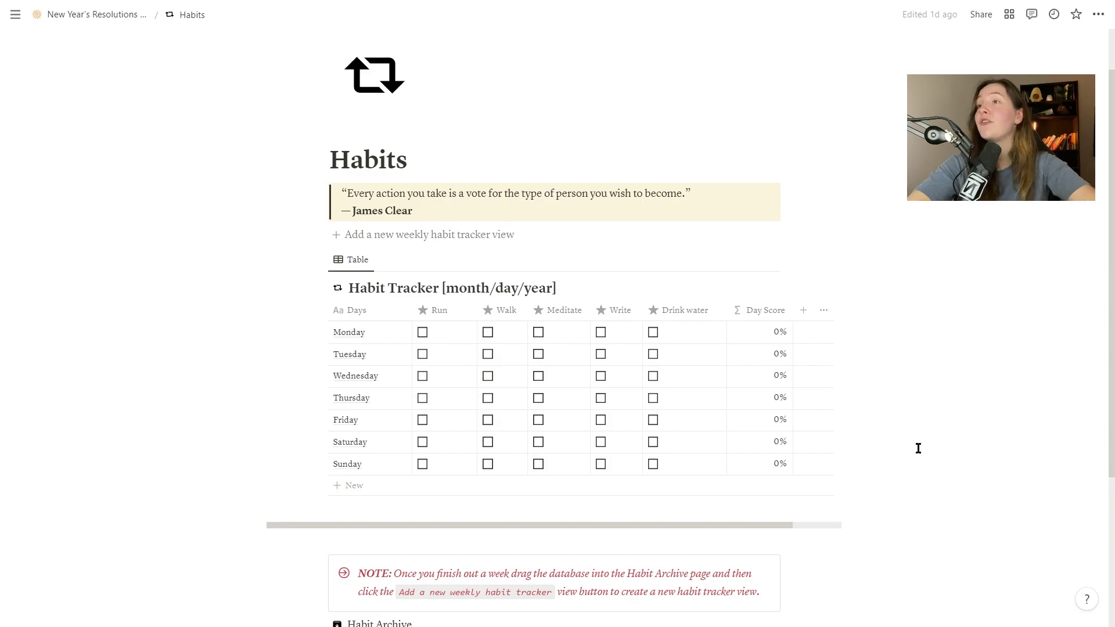
pyautogui.click(422, 333)
pyautogui.click(488, 333)
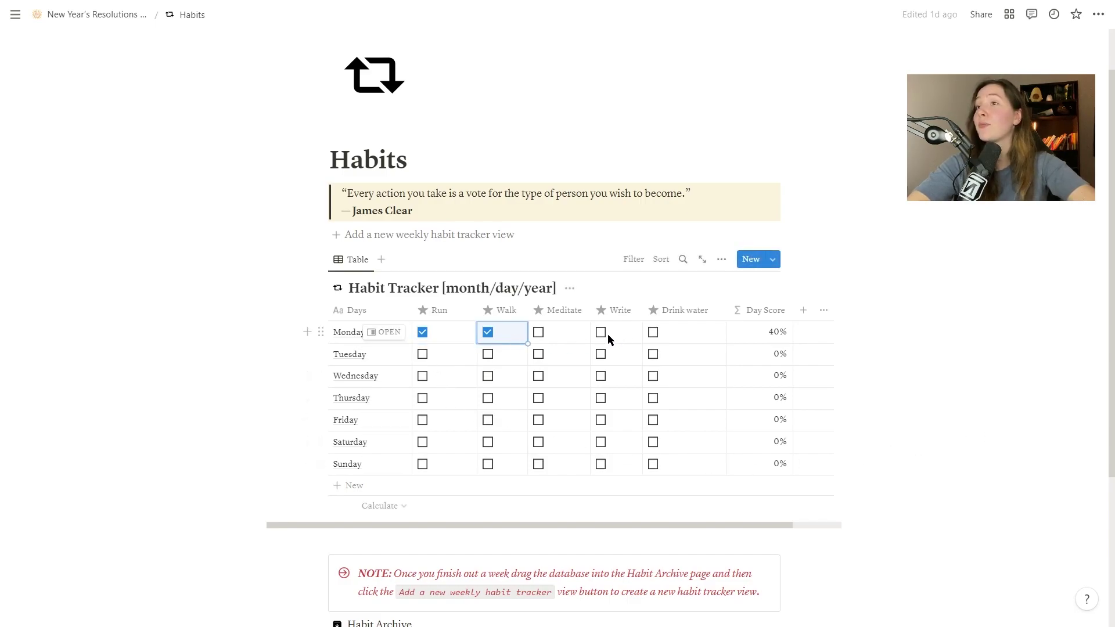
pyautogui.click(602, 332)
pyautogui.click(488, 354)
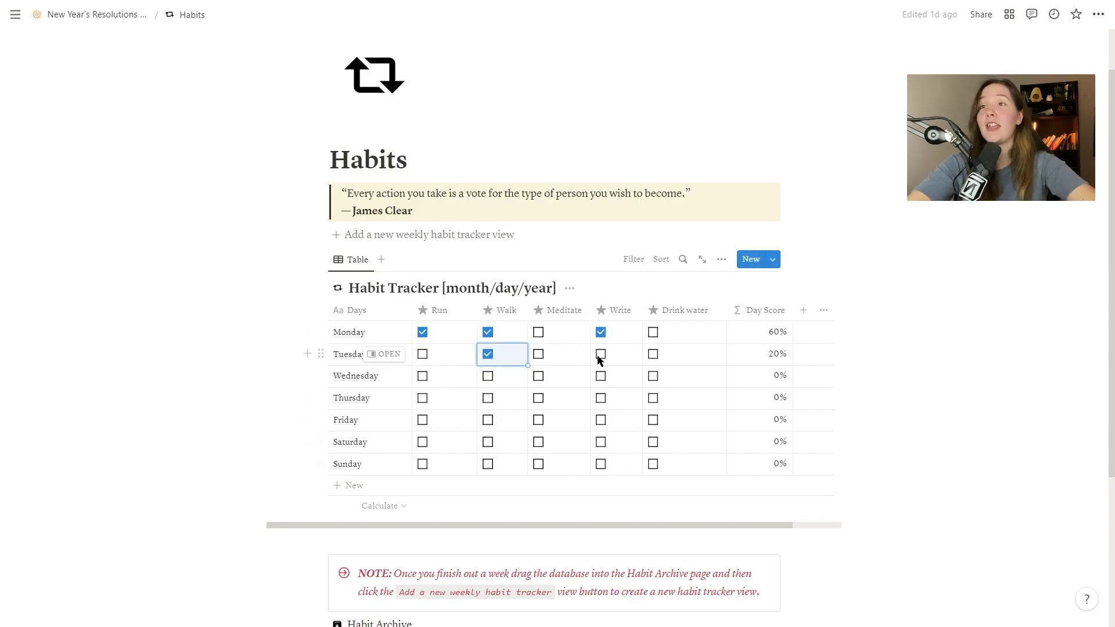
pyautogui.click(601, 355)
pyautogui.click(488, 377)
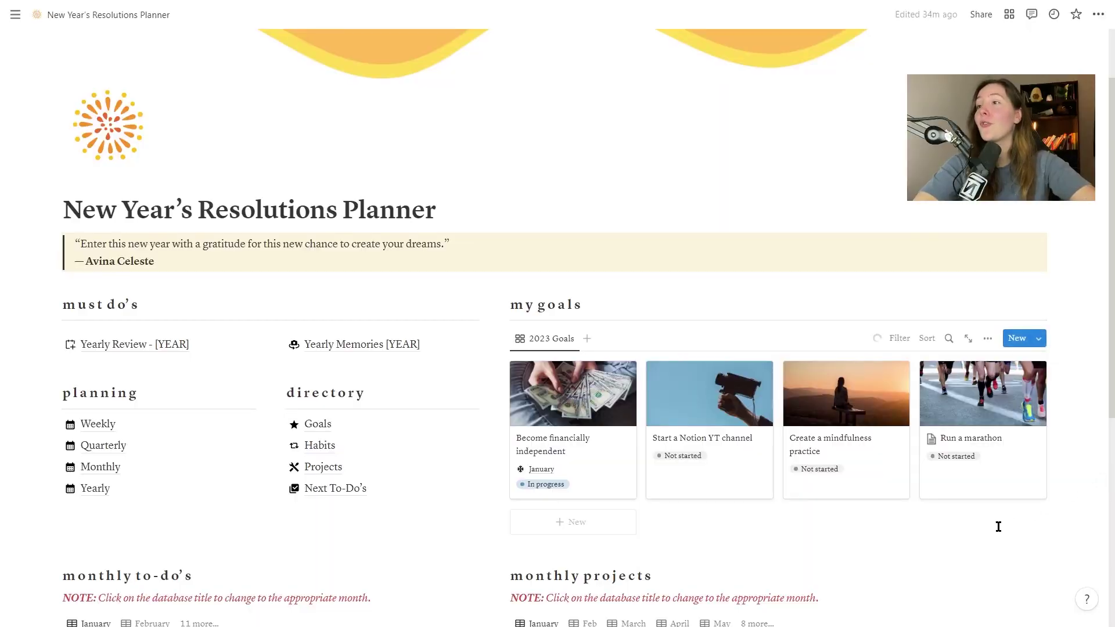
# - Open the Projects page from the directory and scroll down it
pyautogui.click(325, 468)
pyautogui.scroll(-1, 1112, 308)
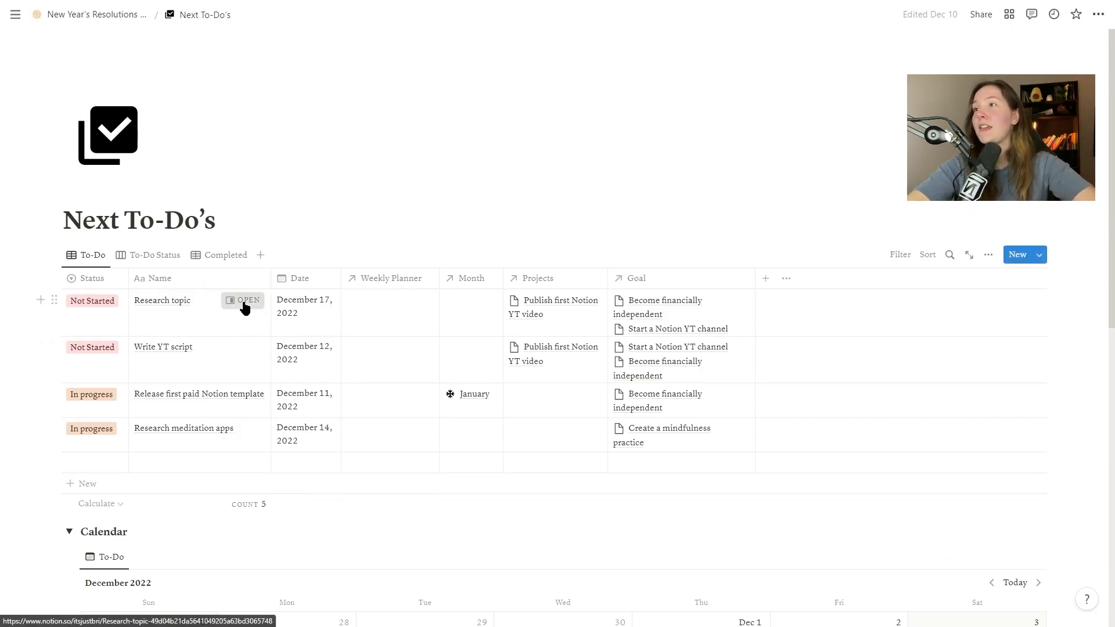
# - Change the Research topic to-do's date from December 17 to December 19, 2022
pyautogui.click(244, 302)
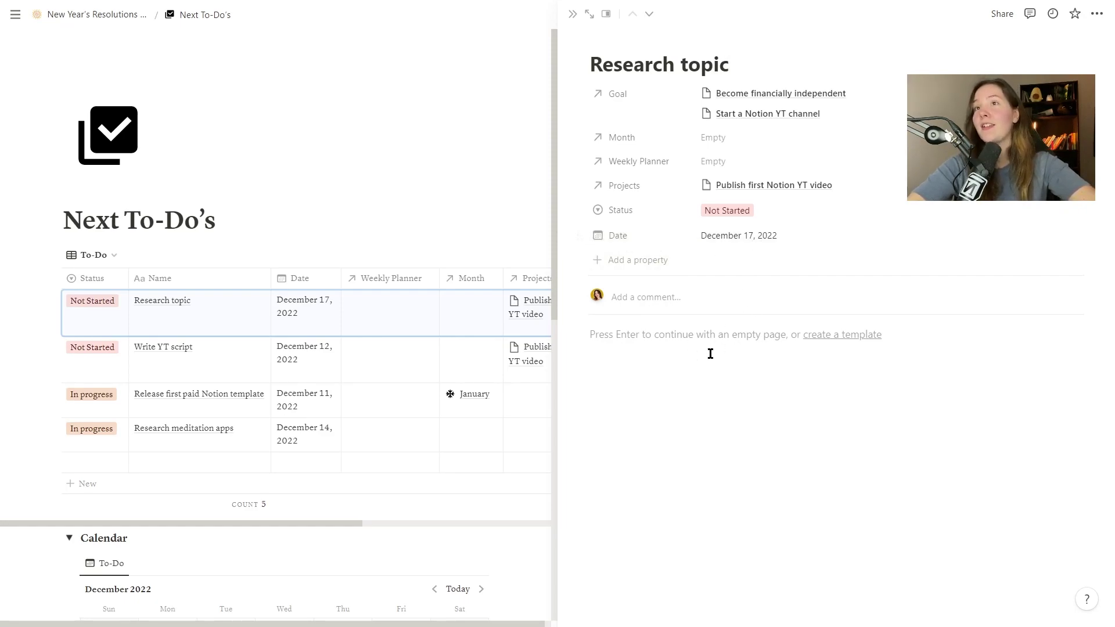
pyautogui.click(726, 237)
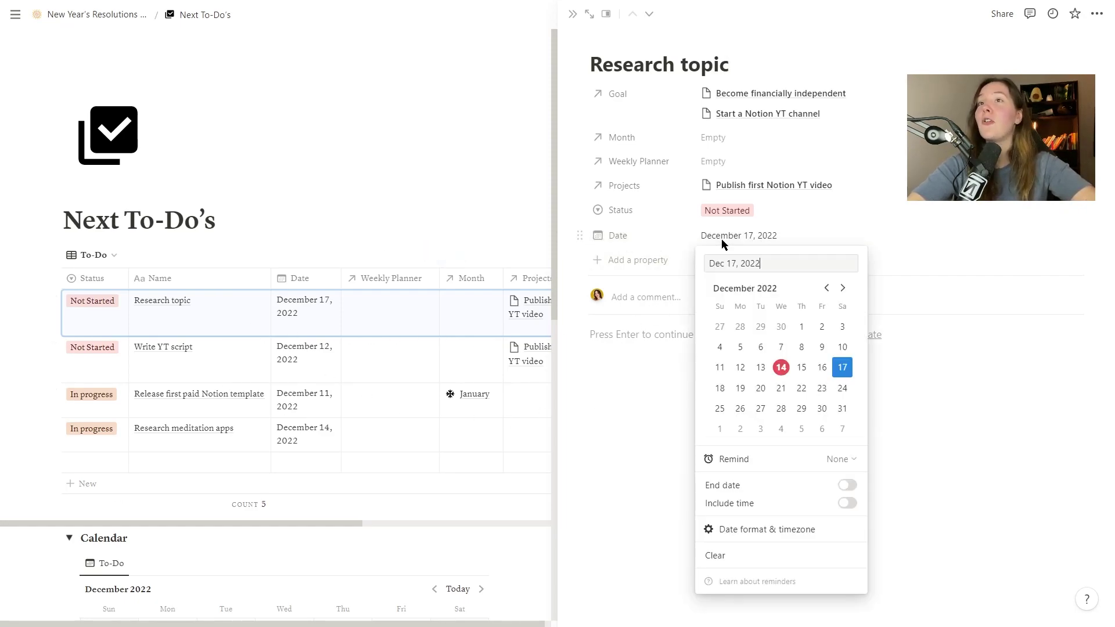
pyautogui.click(490, 327)
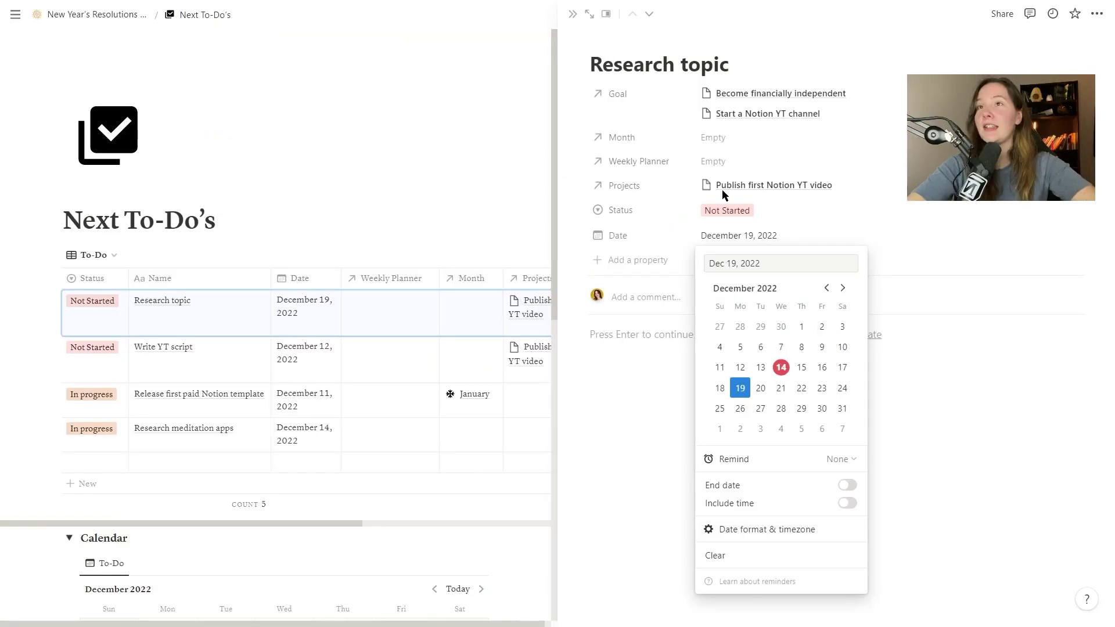
# - Close the Research topic preview and add a Calendar view to the to-do database
pyautogui.click(574, 18)
pyautogui.click(573, 18)
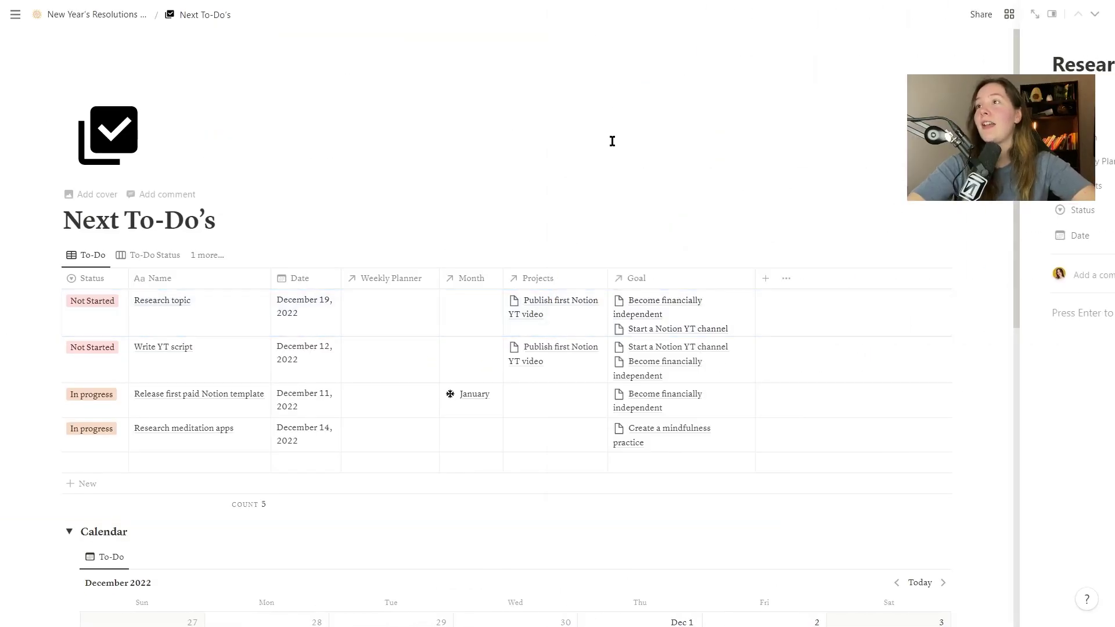
pyautogui.click(261, 256)
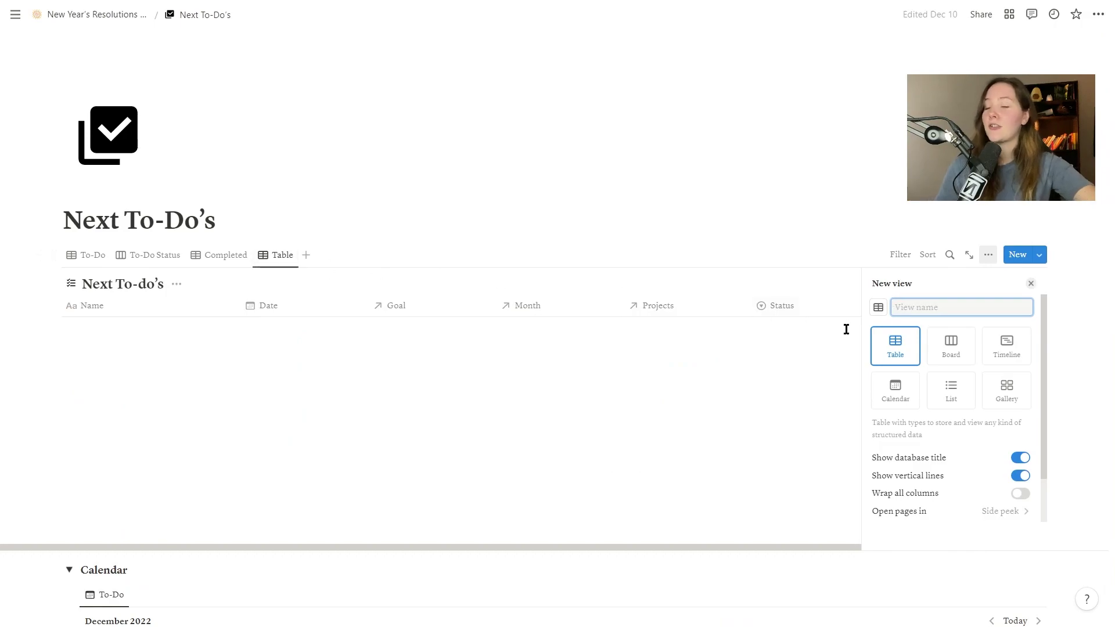
pyautogui.write('cal')
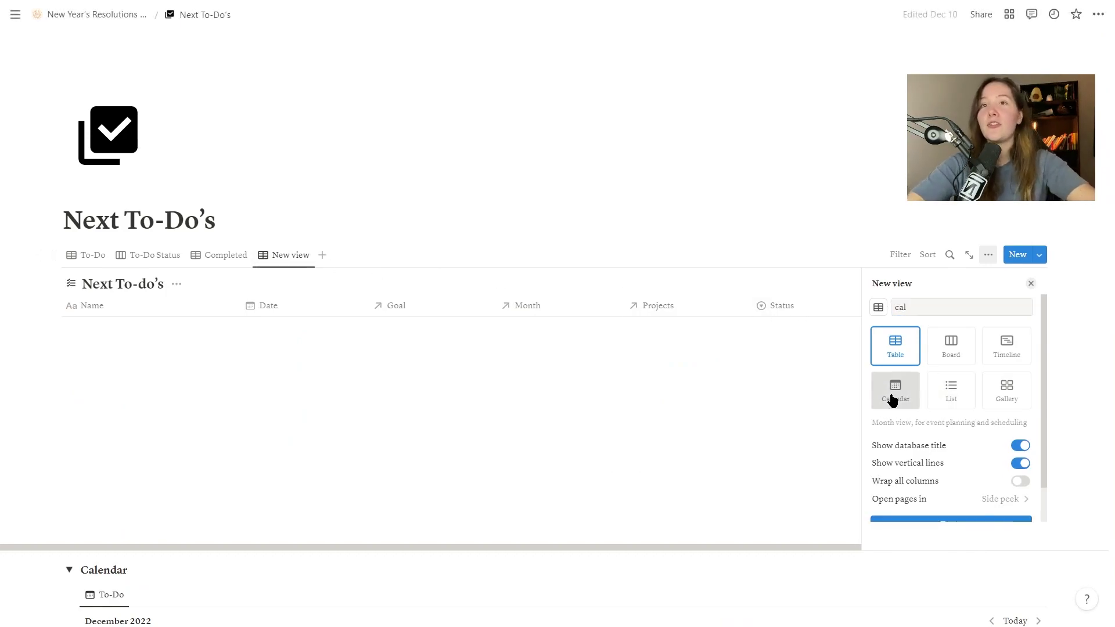
pyautogui.click(893, 400)
pyautogui.click(952, 504)
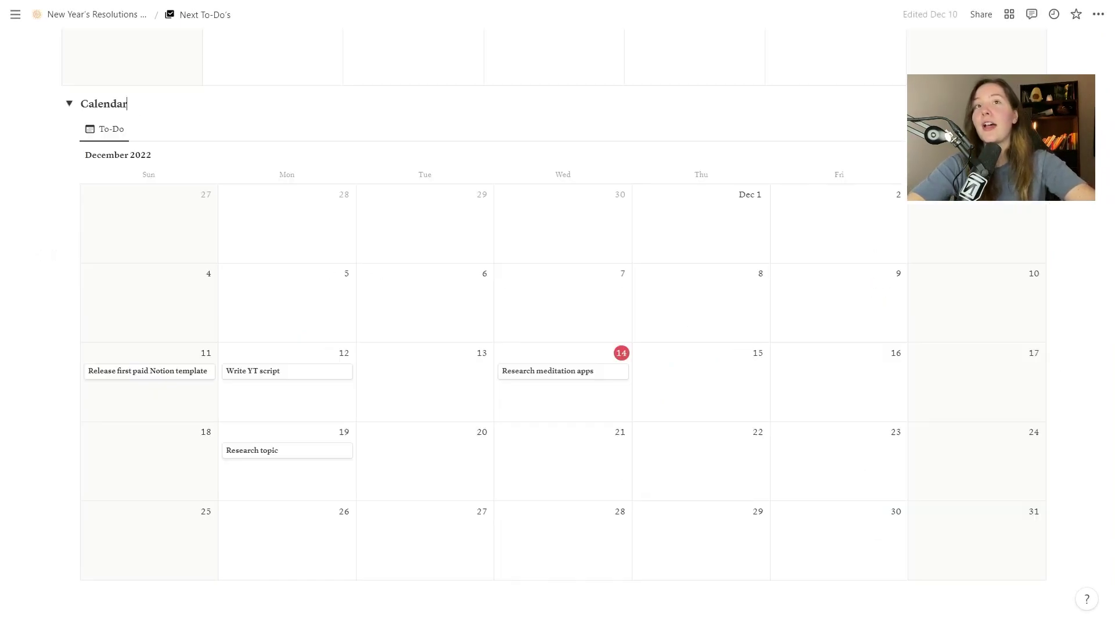
# - Scroll to the to-do calendar showing Research topic on December 19
pyautogui.scroll(-1, 1103, 358)
pyautogui.scroll(2, 1113, 347)
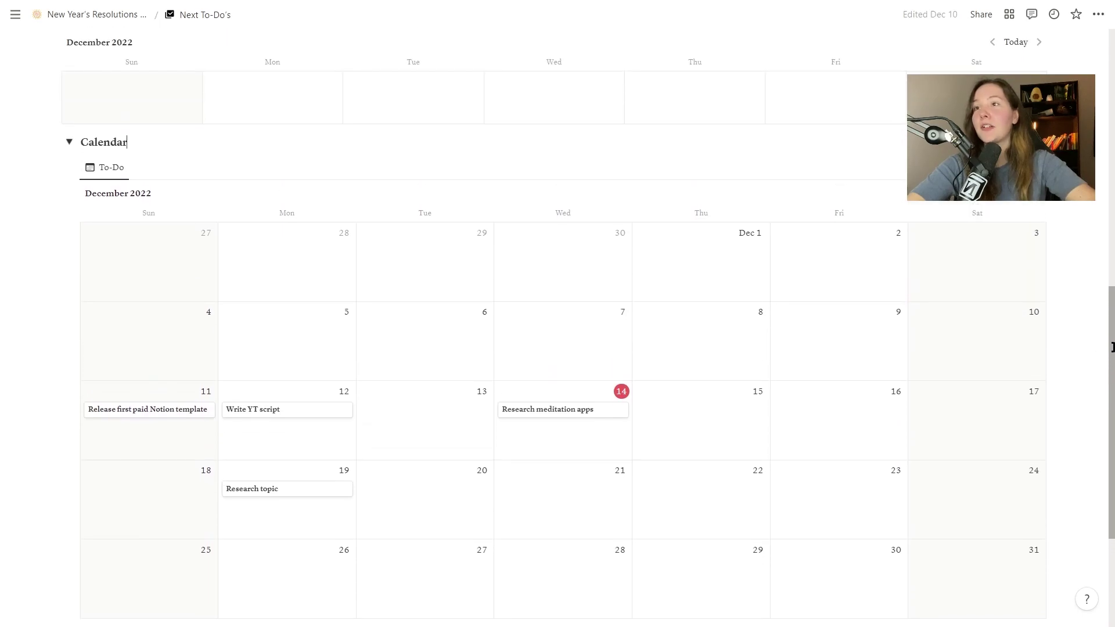
pyautogui.scroll(-1, 1112, 347)
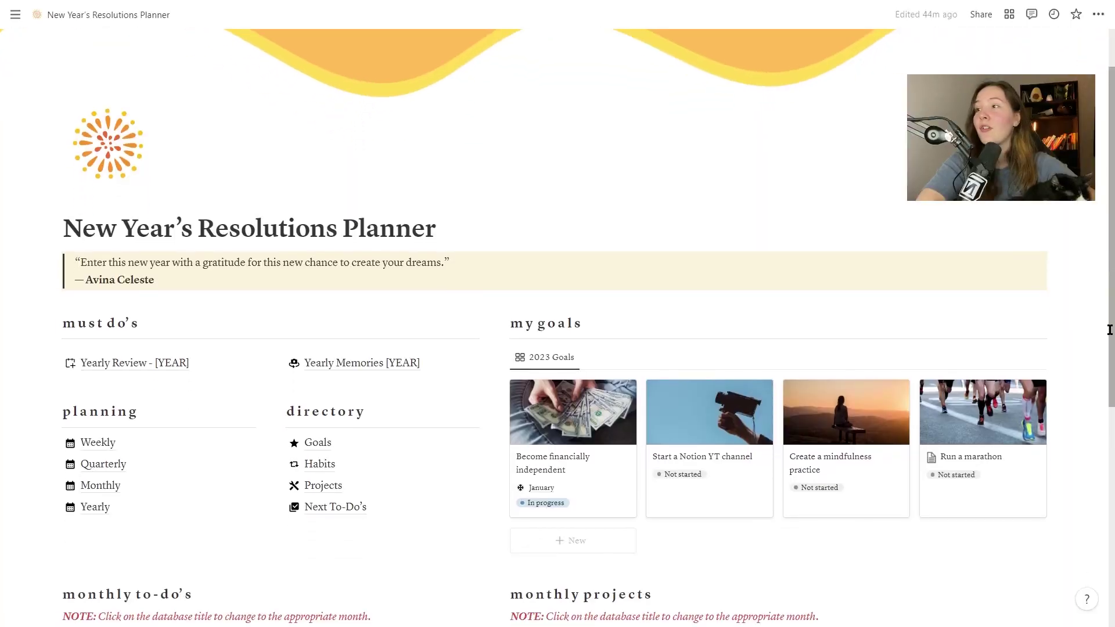
pyautogui.click(69, 439)
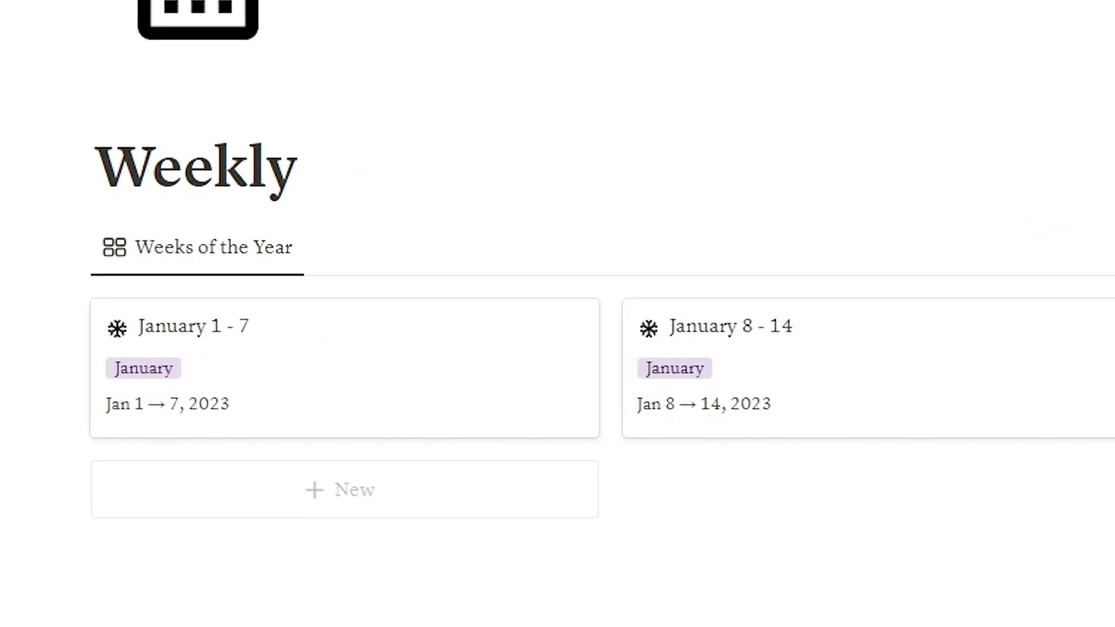
pyautogui.click(409, 399)
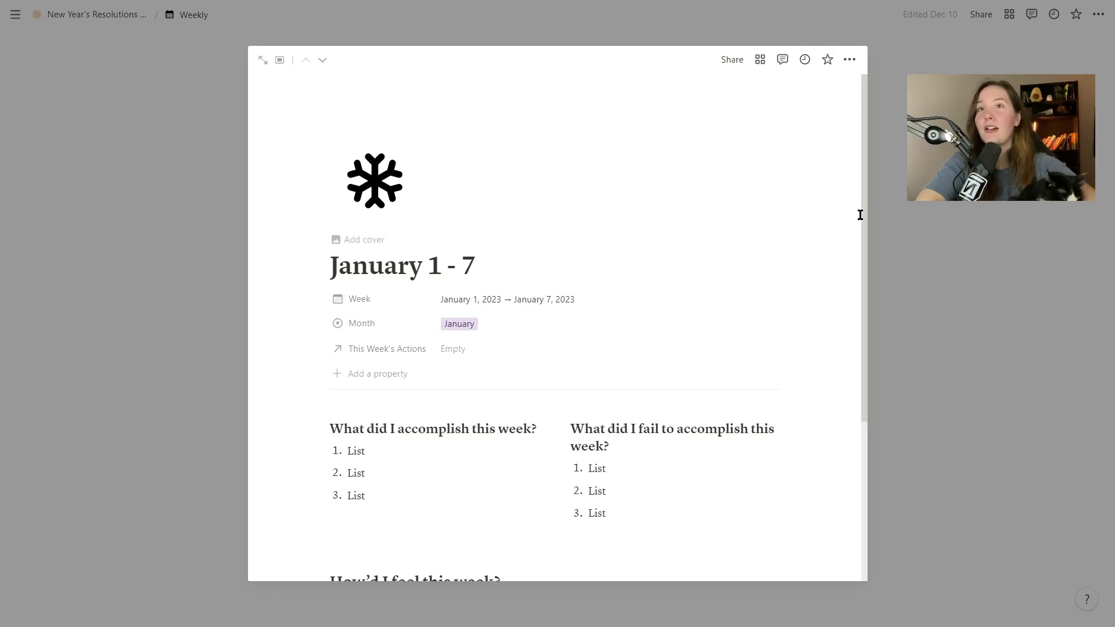
pyautogui.moveTo(861, 215); pyautogui.dragTo(859, 262)
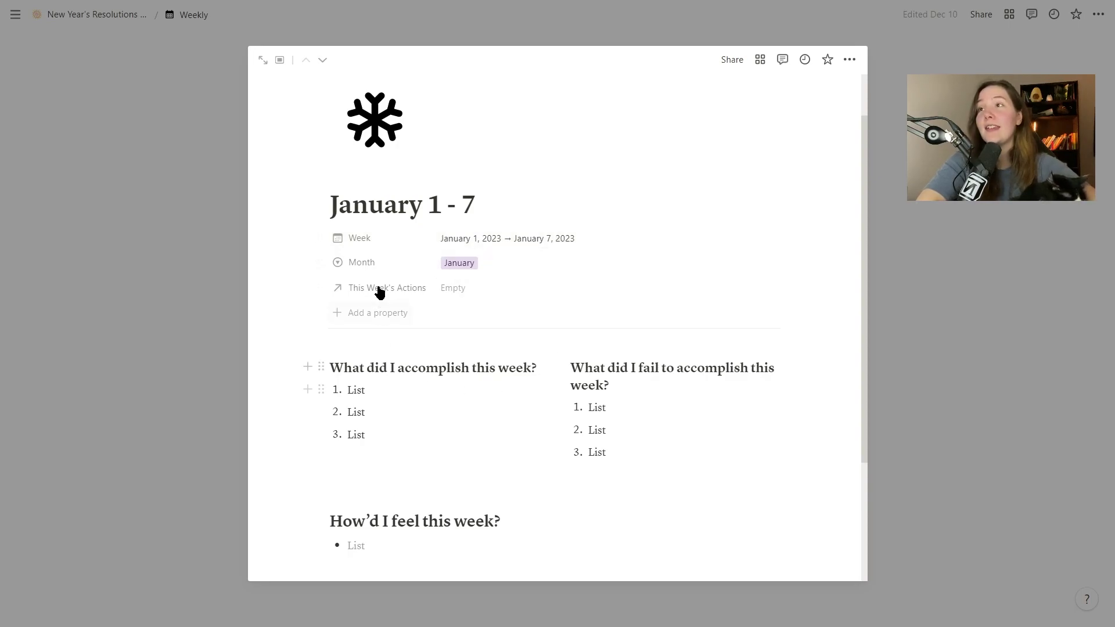
pyautogui.click(465, 263)
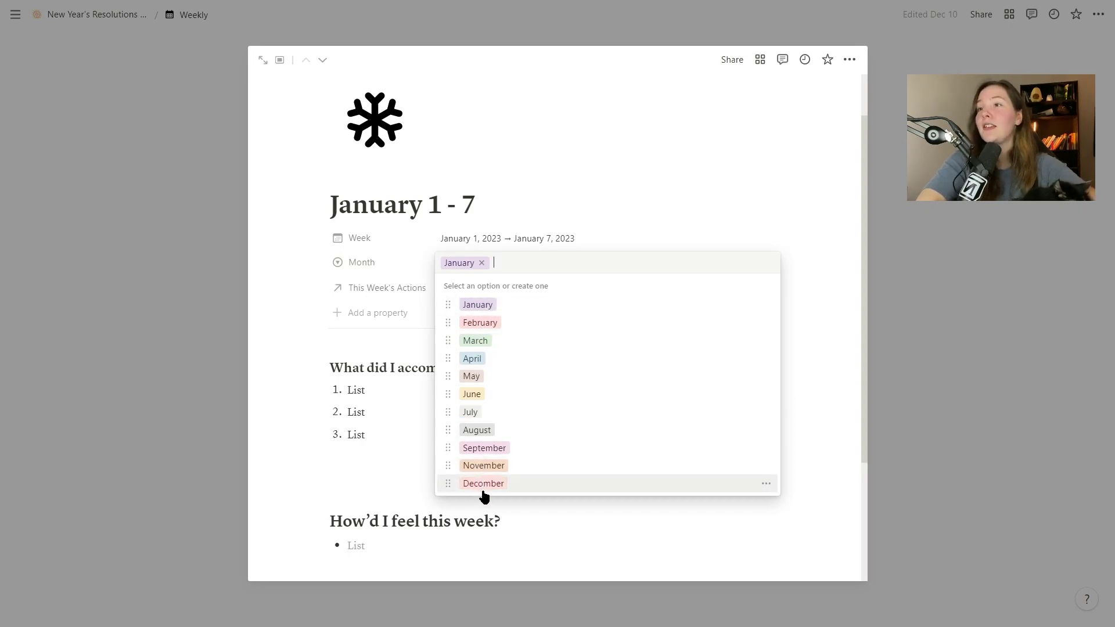
pyautogui.click(567, 218)
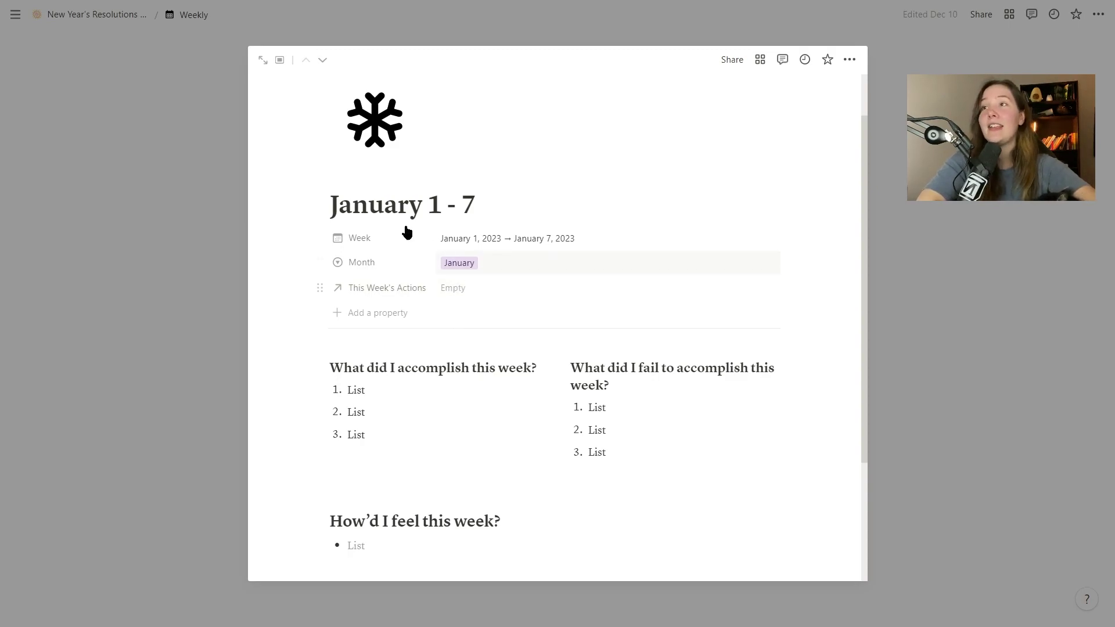
pyautogui.moveTo(332, 206); pyautogui.dragTo(481, 211)
pyautogui.click(481, 211)
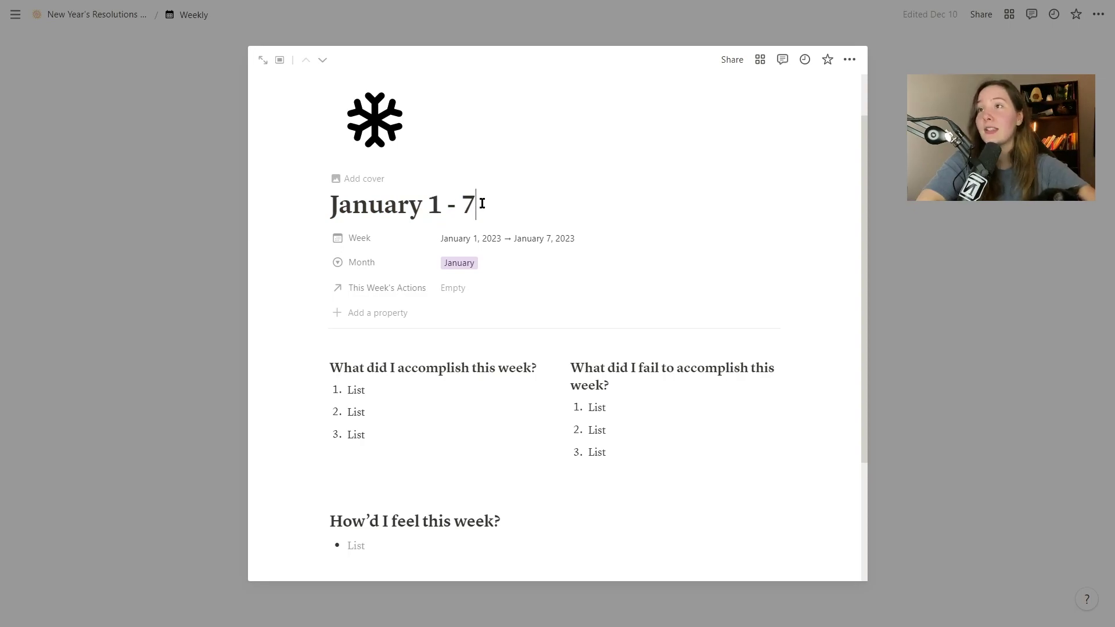
# - Apply the Weekly review Template to the January 8 - 14 week page
pyautogui.click(993, 536)
pyautogui.click(667, 312)
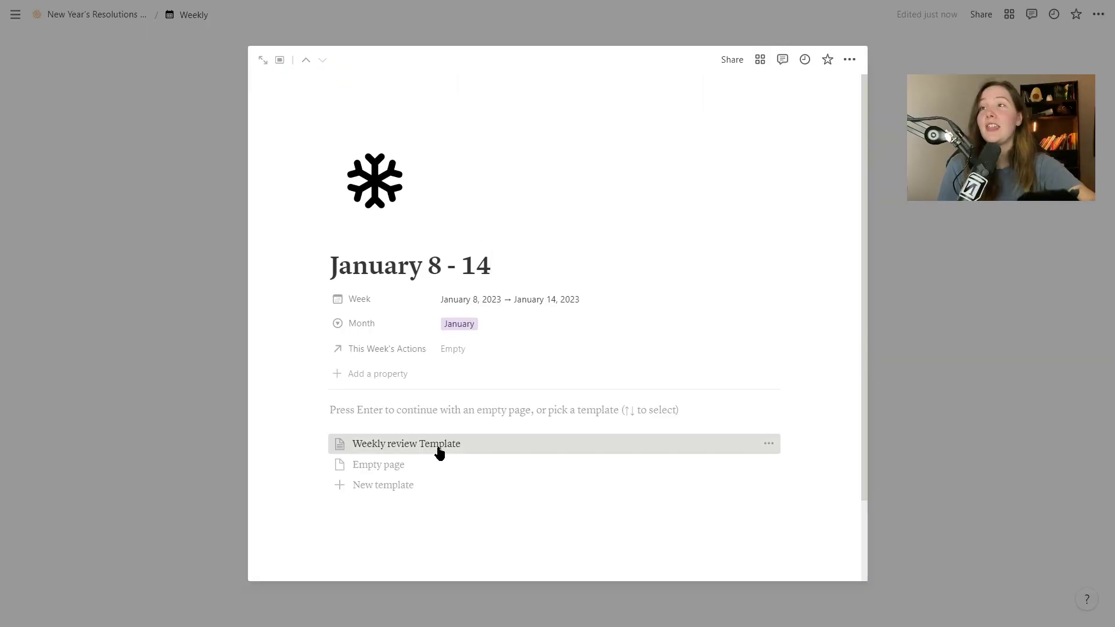
pyautogui.click(439, 449)
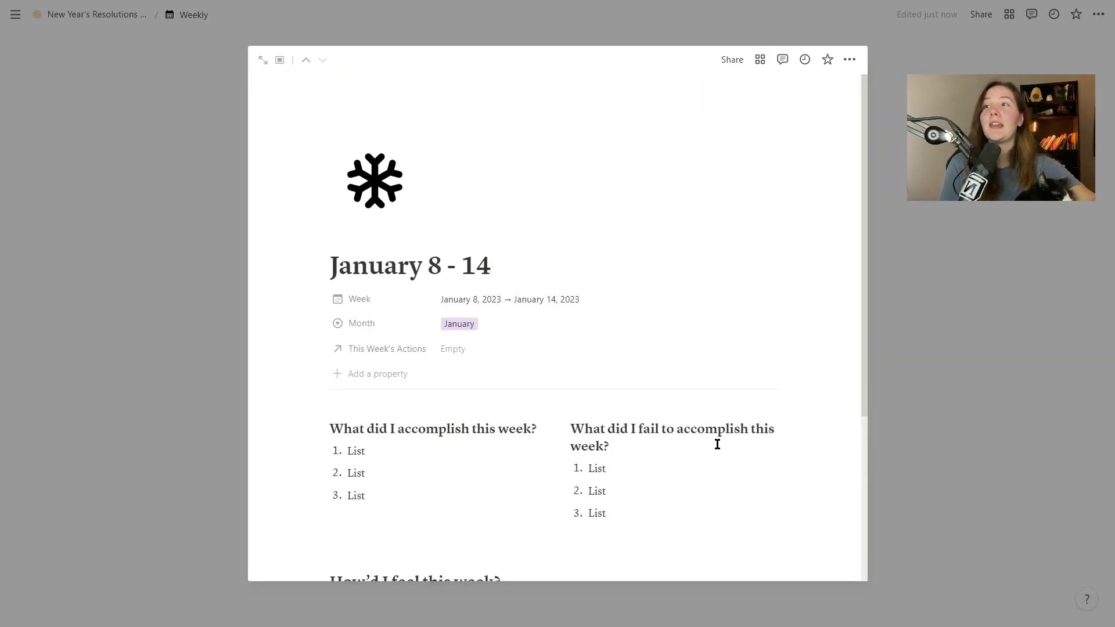
# - Look over the templated January 8 - 14 page, then close it
pyautogui.scroll(-3, 859, 360)
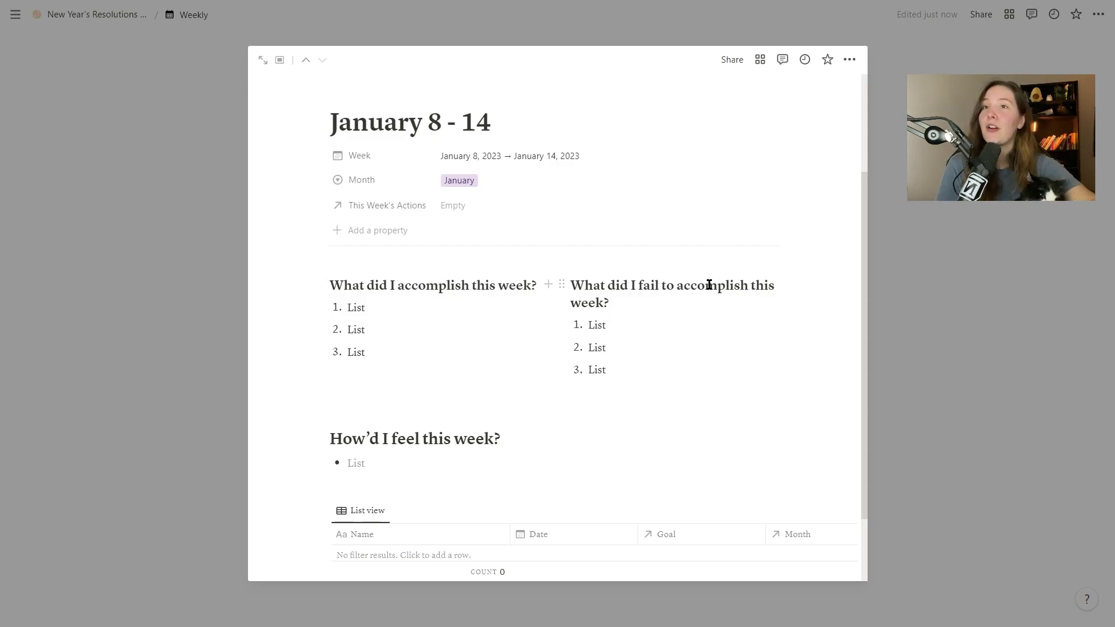
pyautogui.scroll(-3, 864, 355)
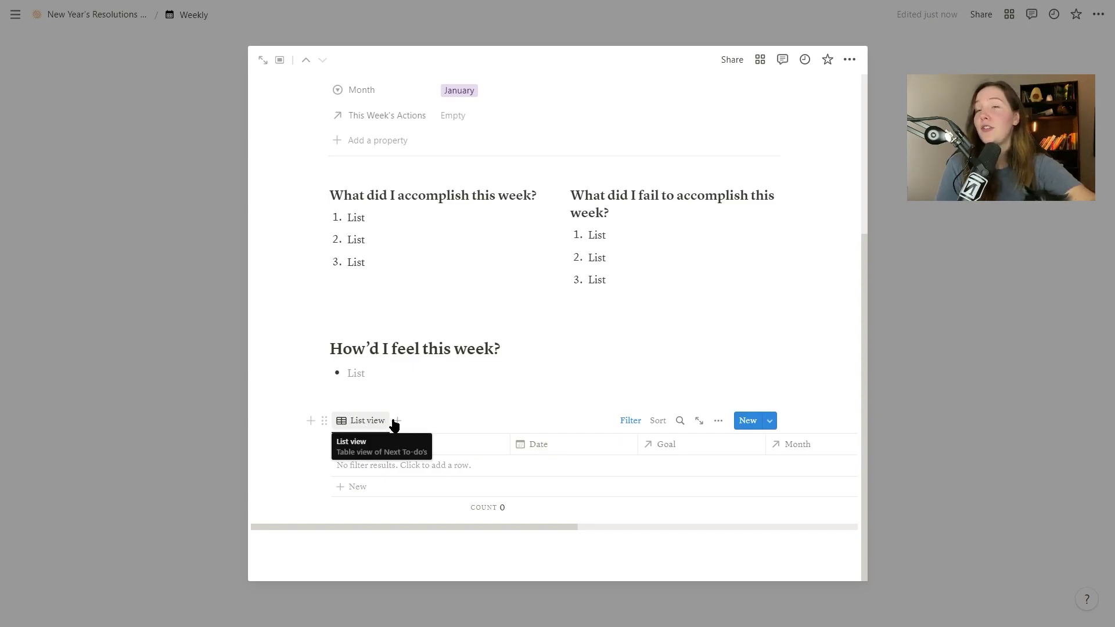
pyautogui.scroll(5, 861, 463)
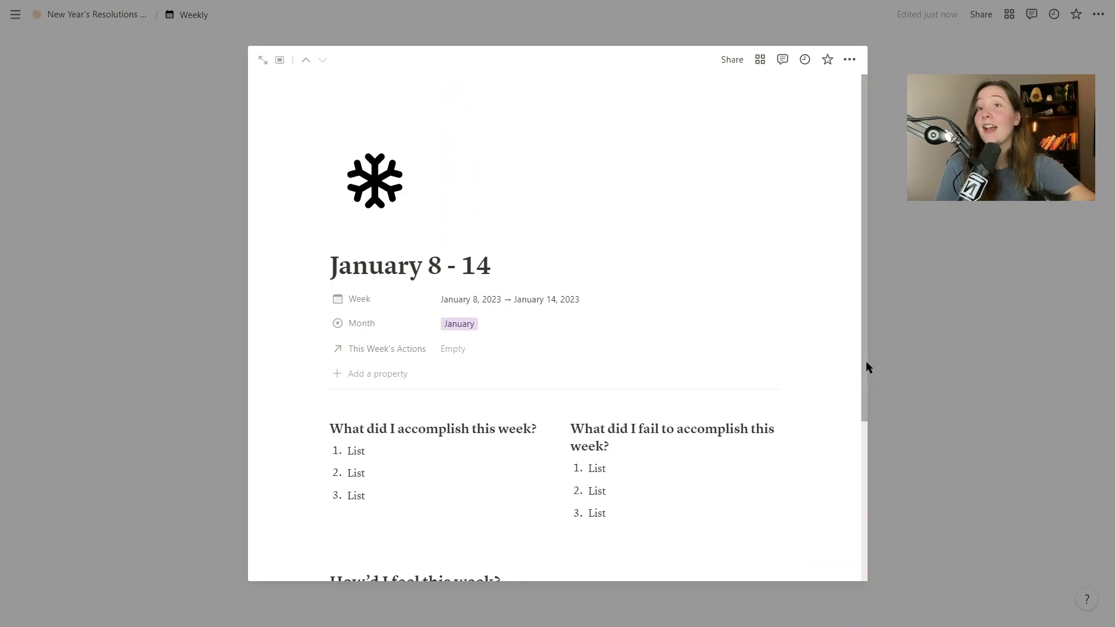
pyautogui.scroll(-4, 866, 361)
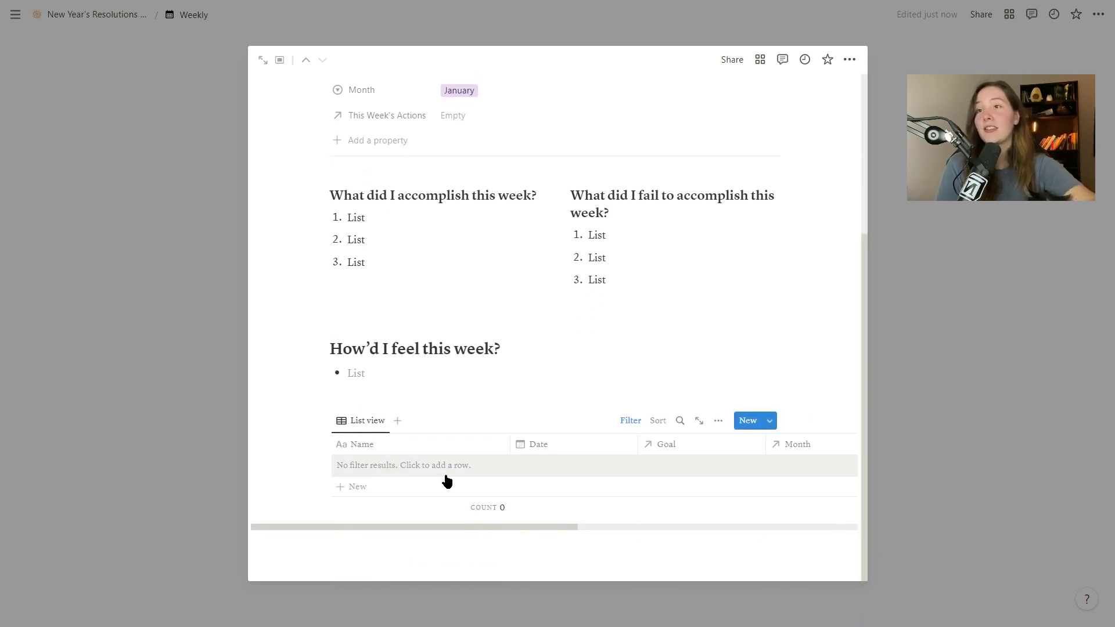
pyautogui.click(947, 526)
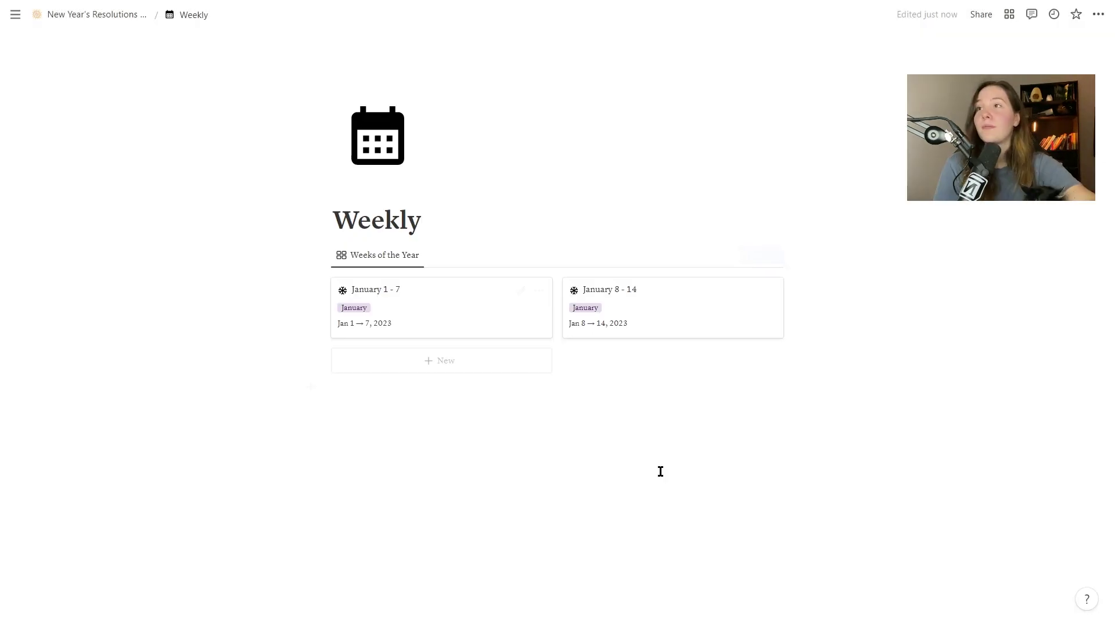
pyautogui.click(127, 18)
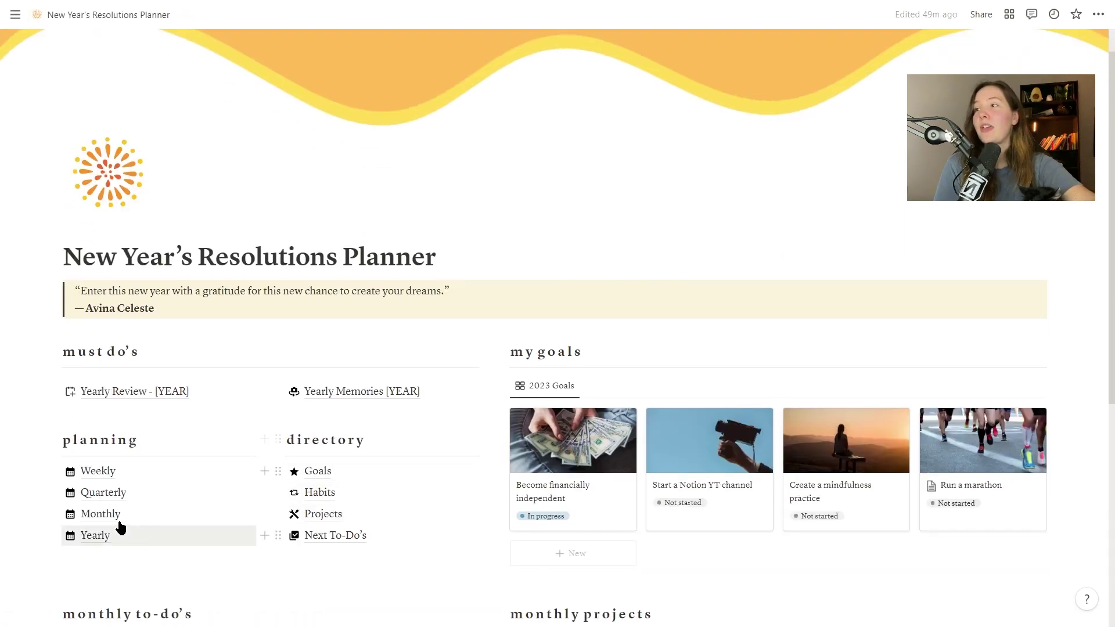
pyautogui.click(104, 494)
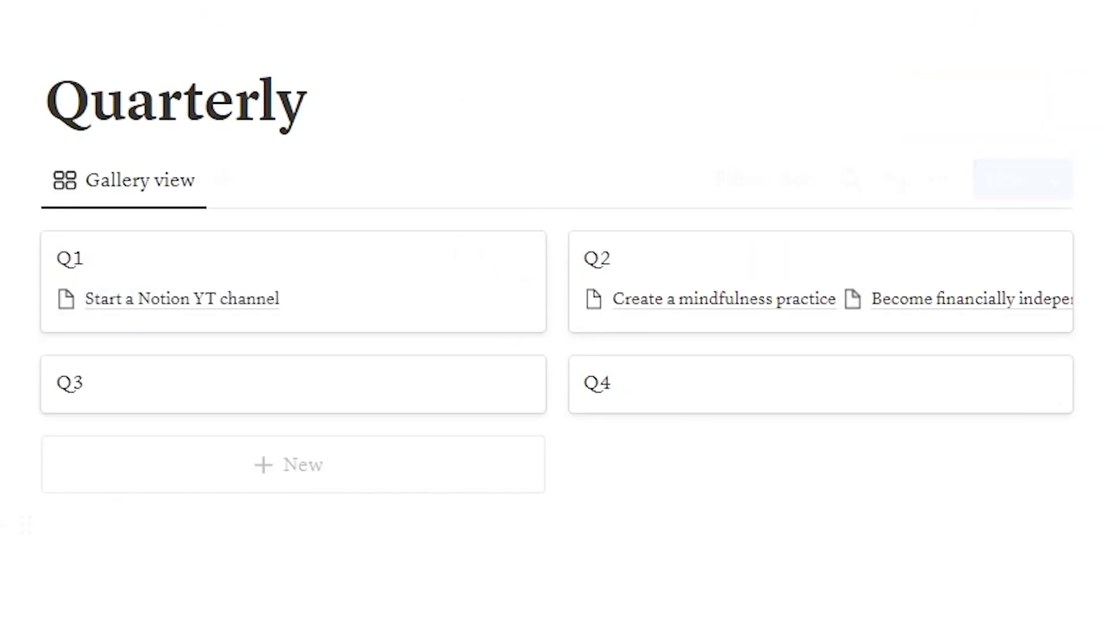
pyautogui.click(397, 316)
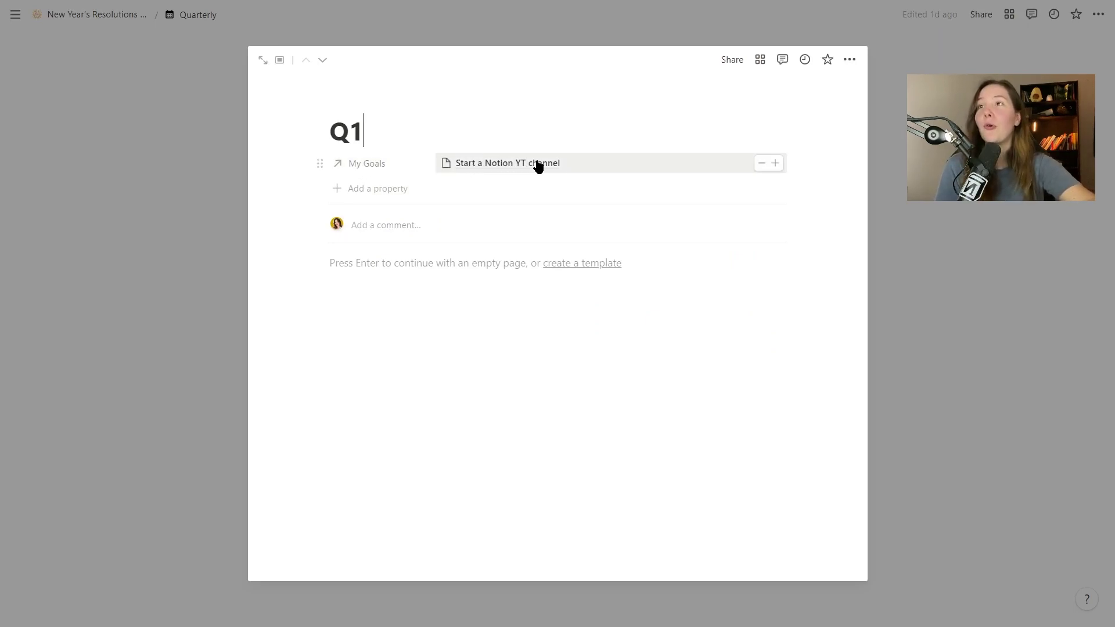
pyautogui.click(988, 340)
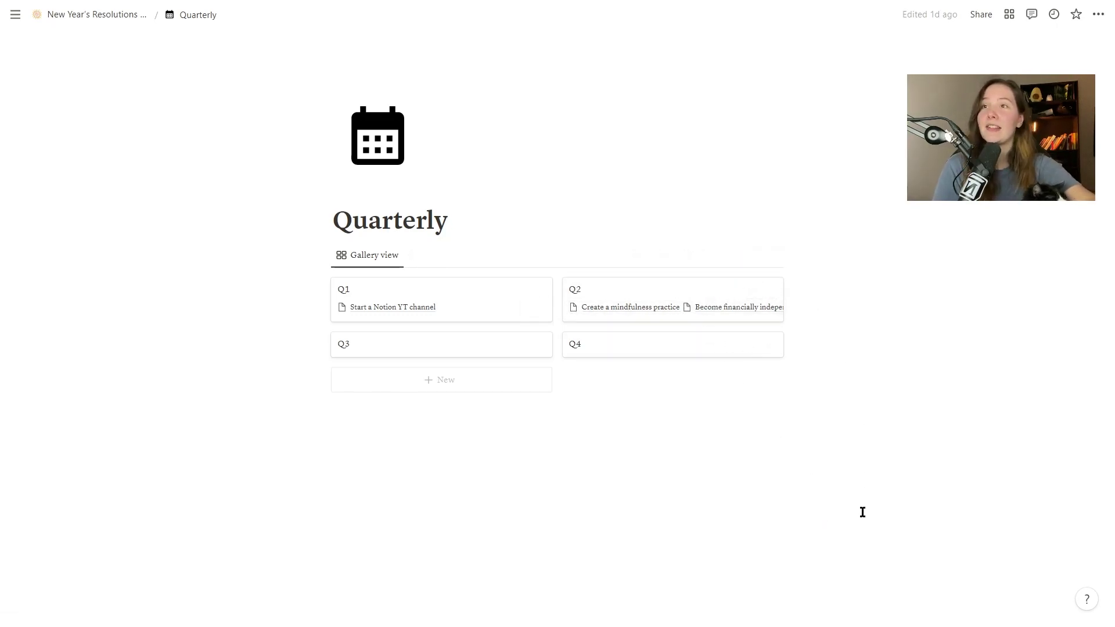
pyautogui.click(108, 16)
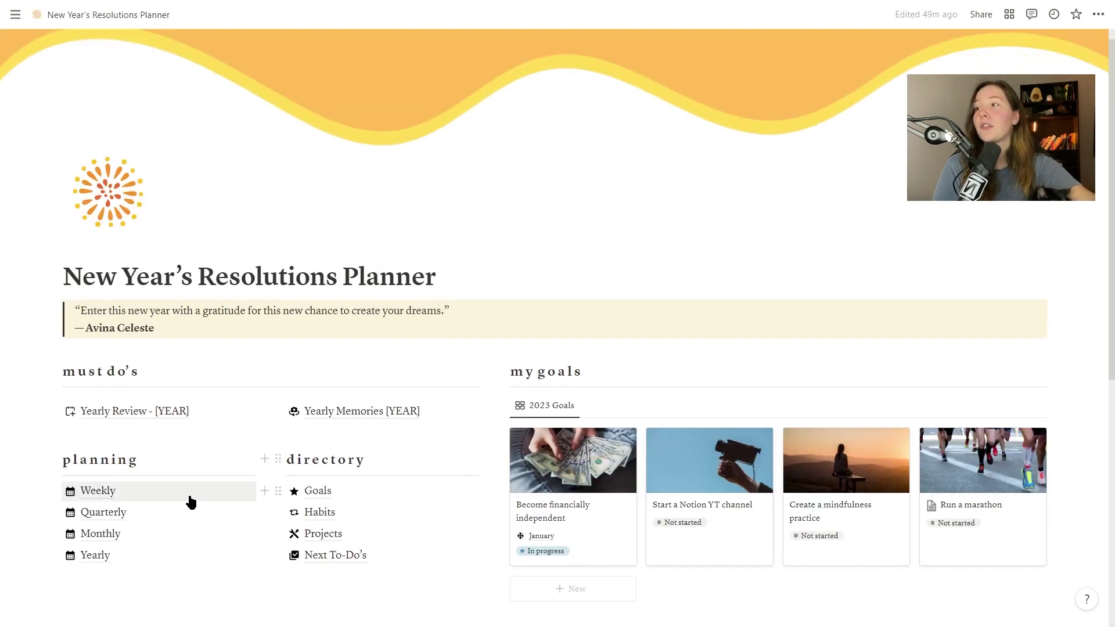
pyautogui.click(95, 534)
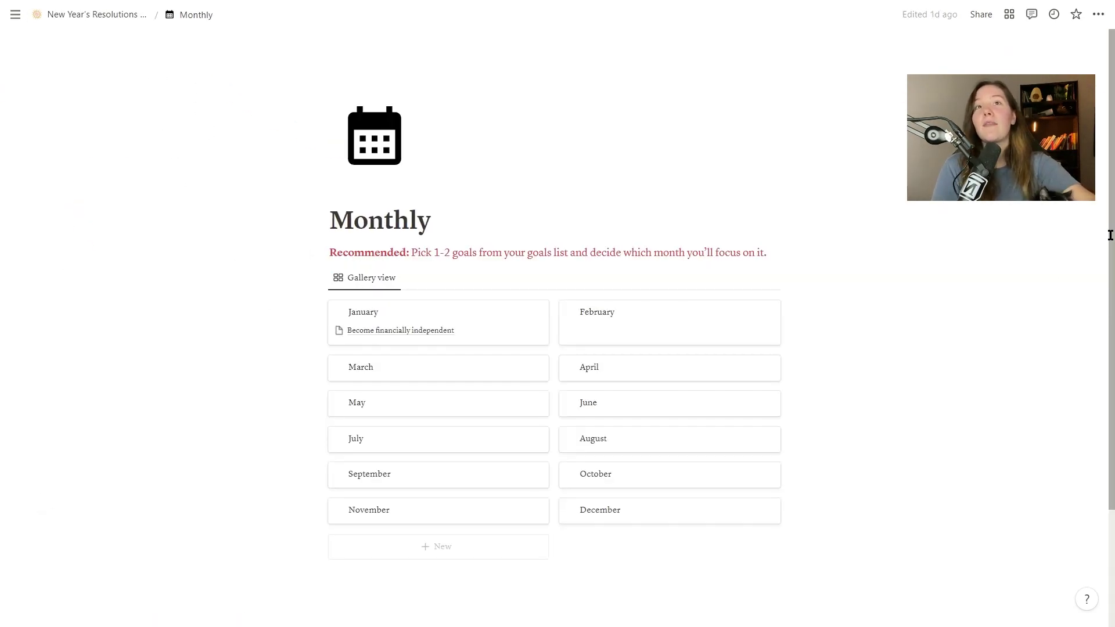
pyautogui.scroll(-1, 1110, 235)
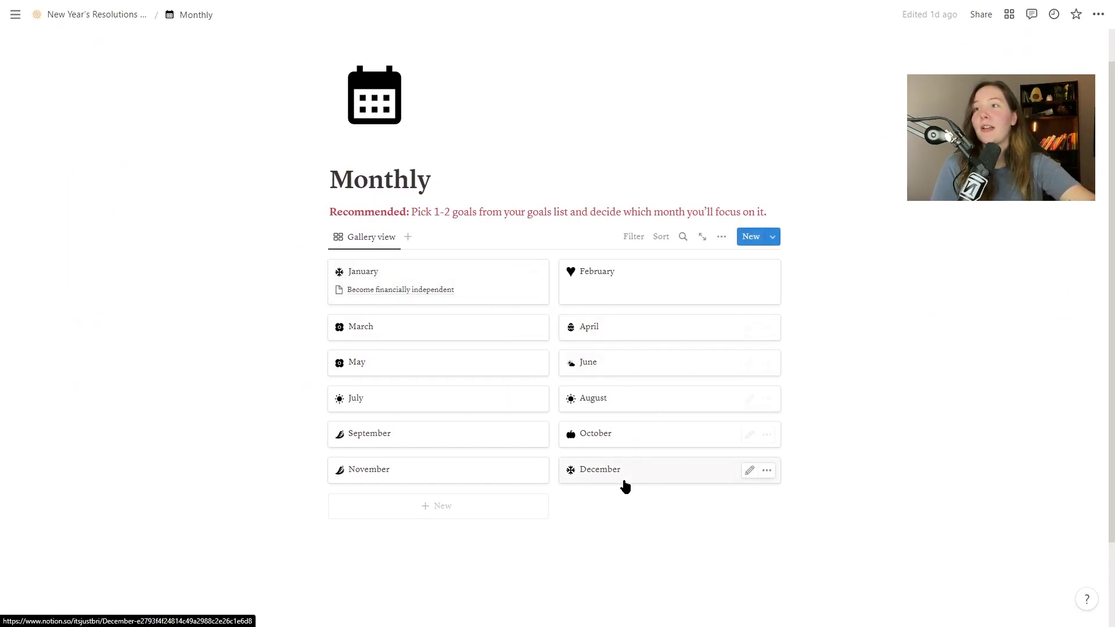
pyautogui.click(484, 292)
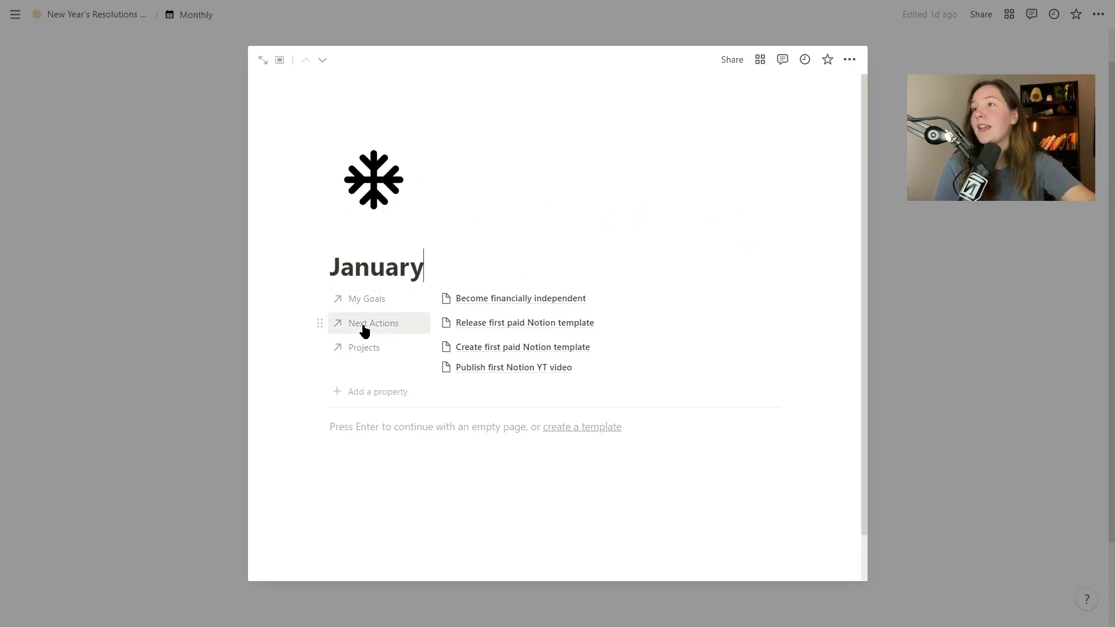
pyautogui.click(964, 382)
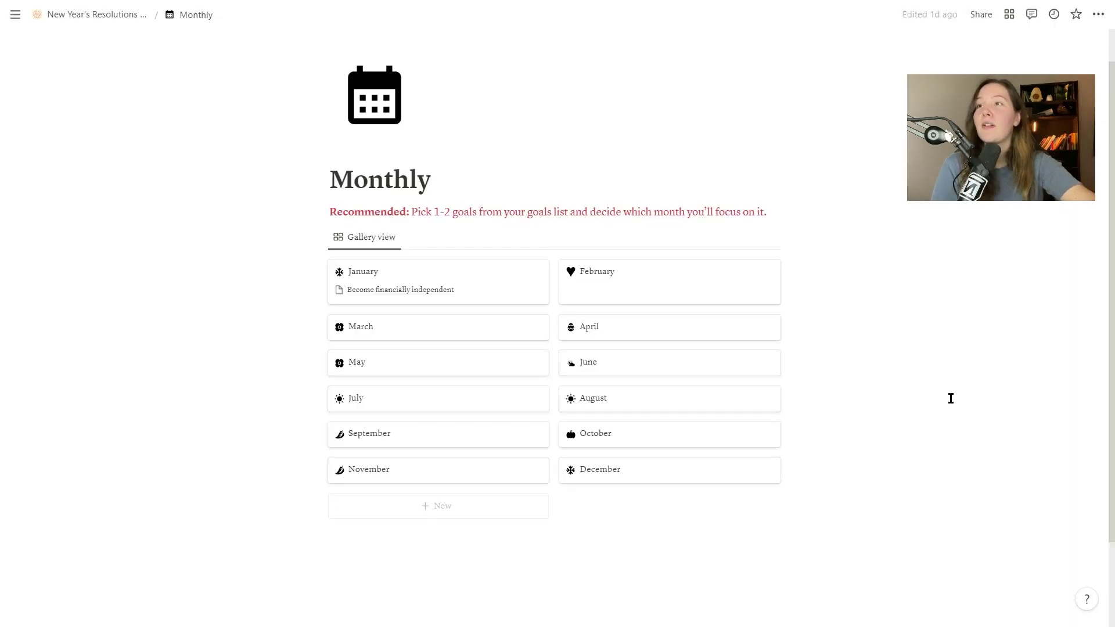
pyautogui.click(483, 294)
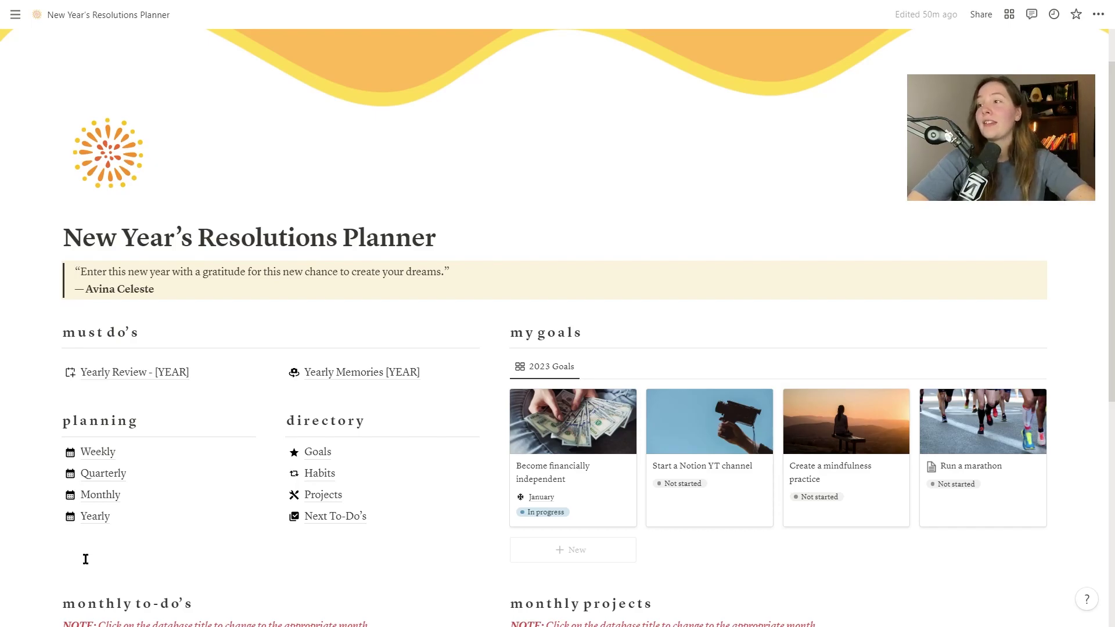
# - Open the 2022 card from the Yearly planning gallery
pyautogui.click(93, 519)
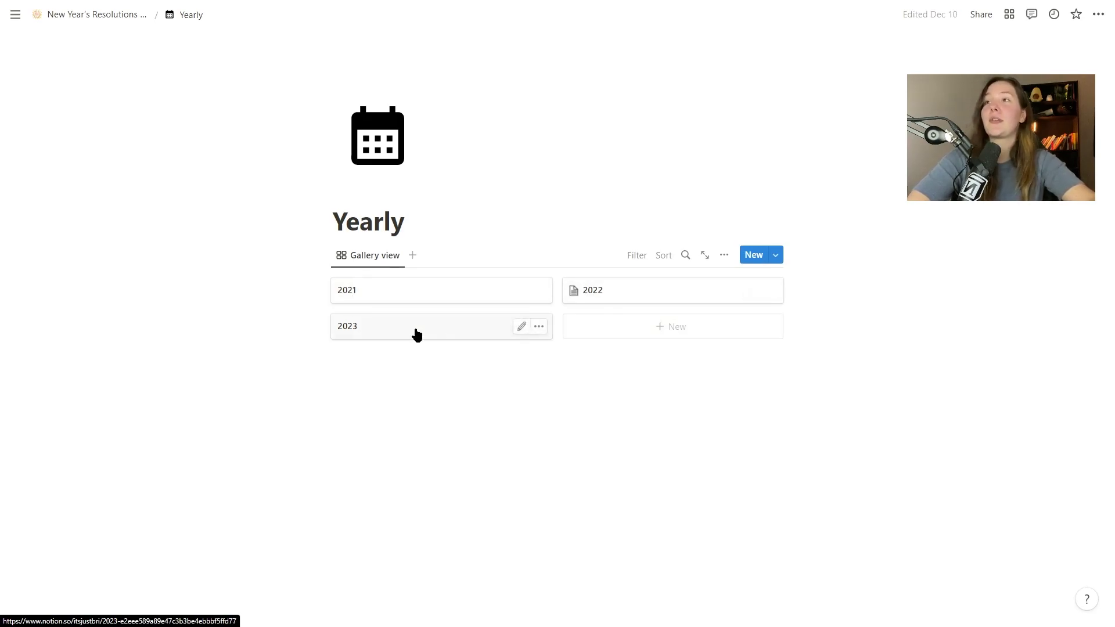
pyautogui.click(617, 299)
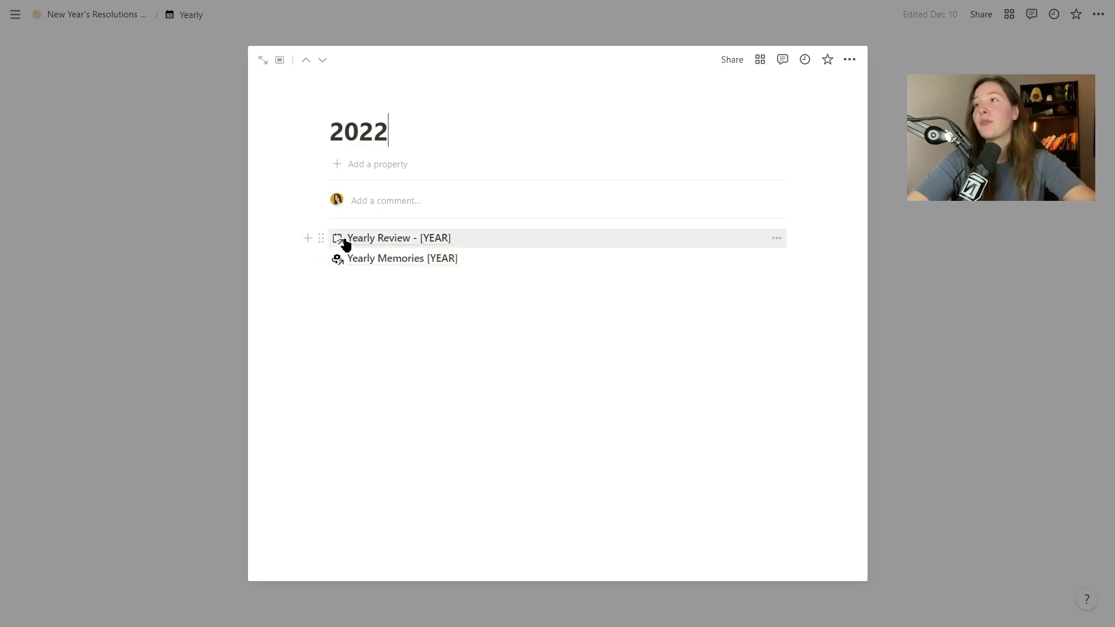